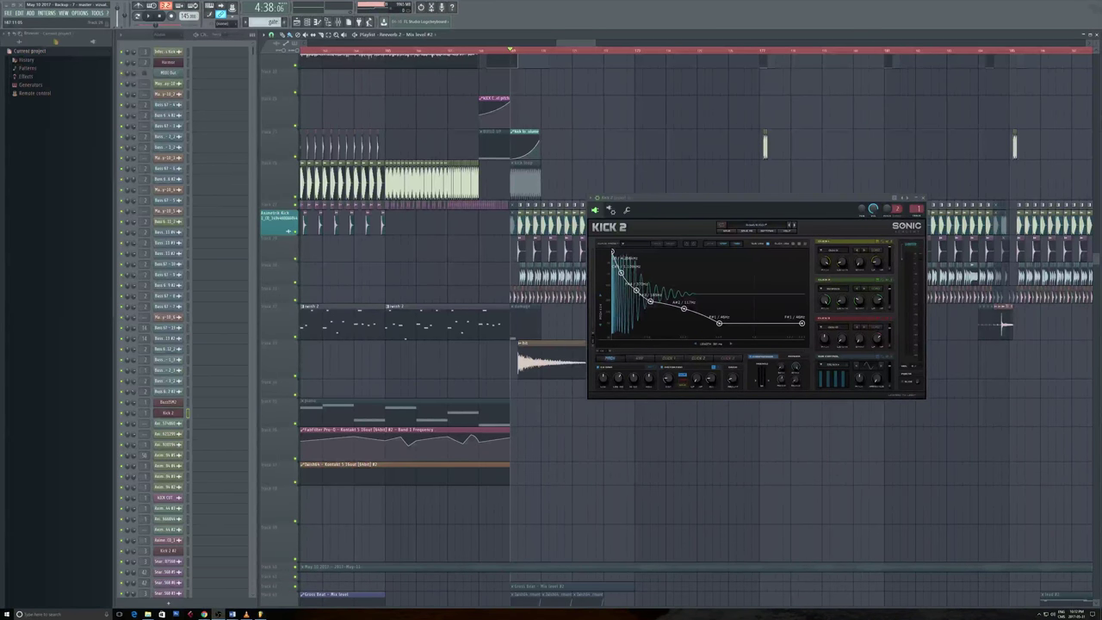
Step: Move the Kick 2 plugin window slightly higher and play the arrangement from the drop marker, stopping after the first section
left_click_drag(761, 200, 756, 181)
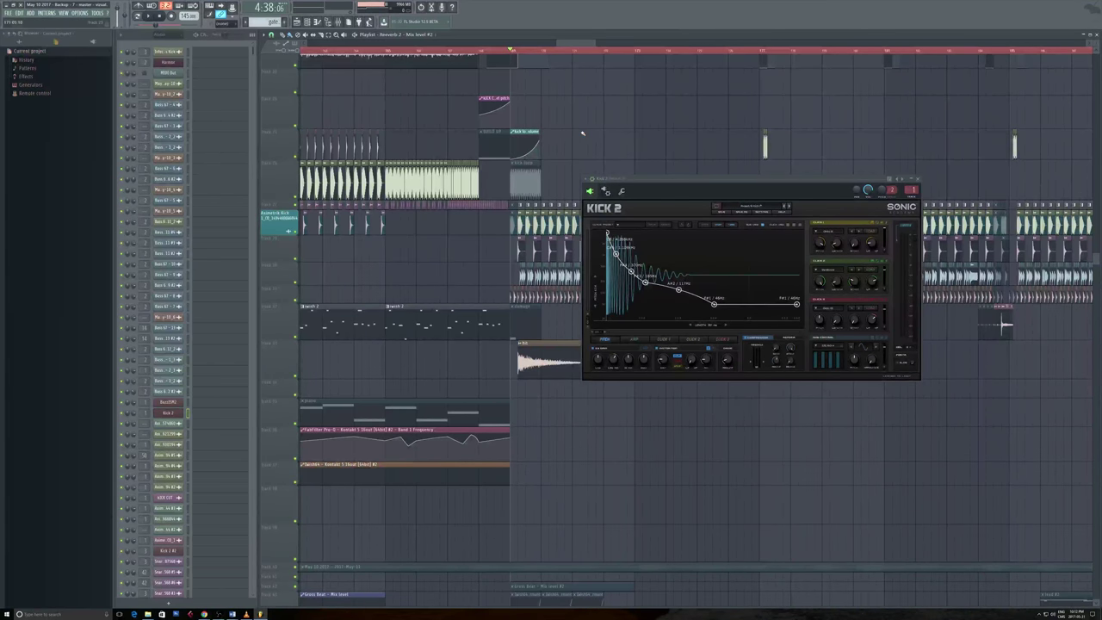
key("space")
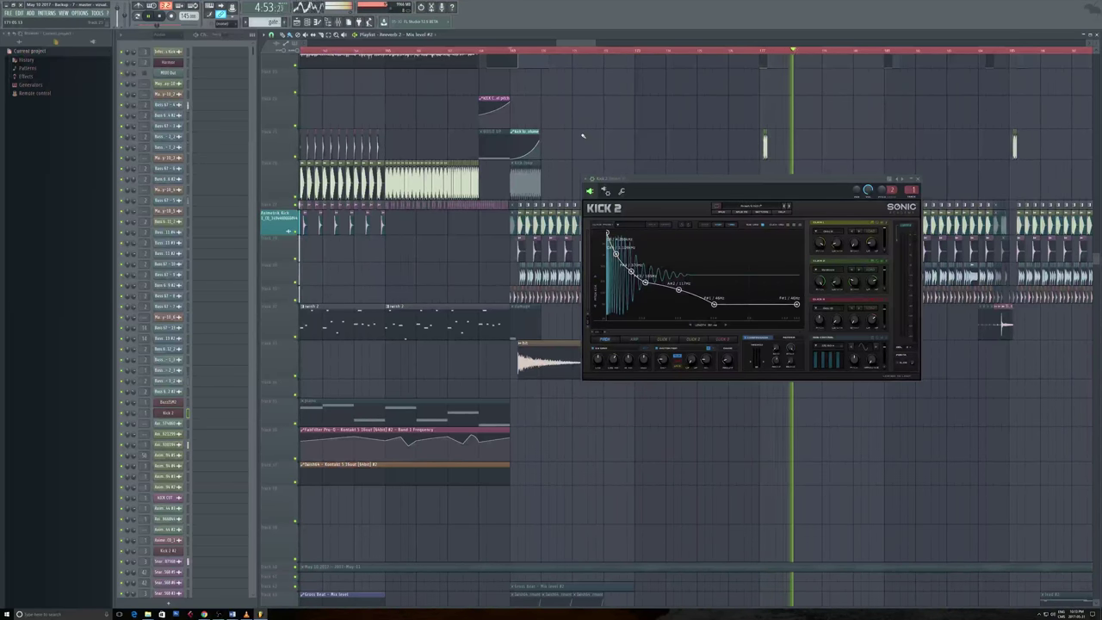
key("space")
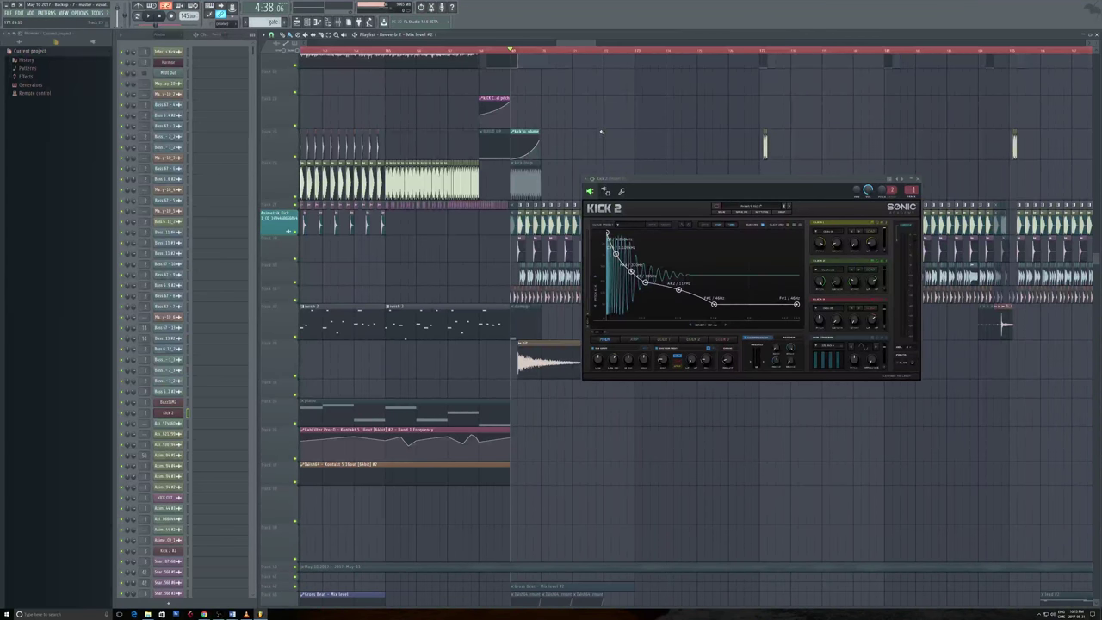
Step: Open the sampler channel settings of the Bass 67 - 3_2 audio clip at the start of the drop
scroll(589, 120, "up", 5)
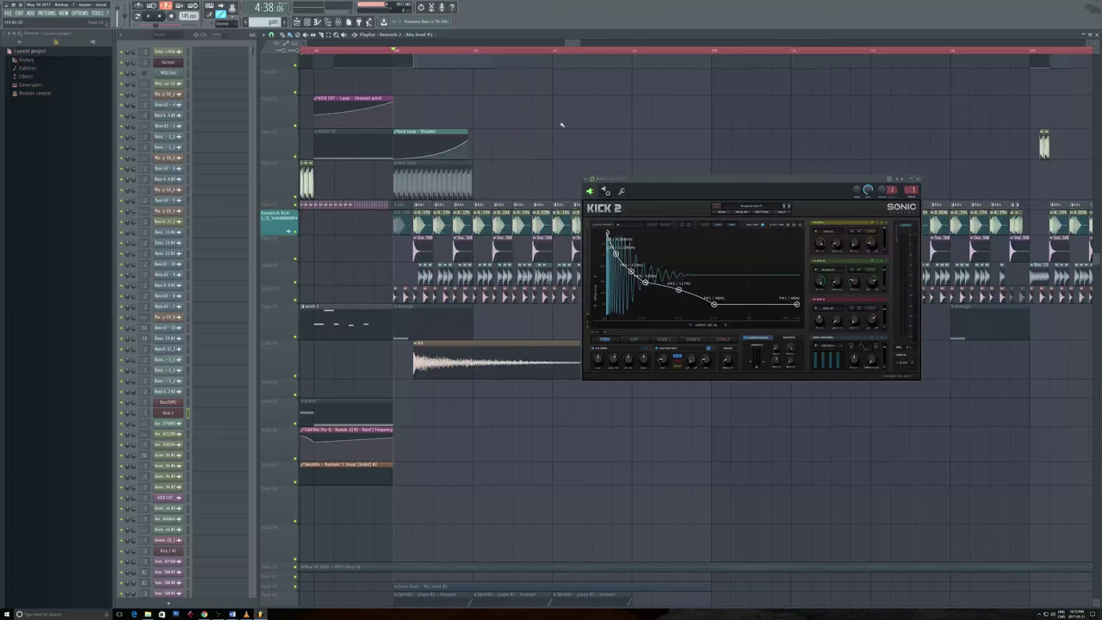
scroll(434, 155, "up", 5)
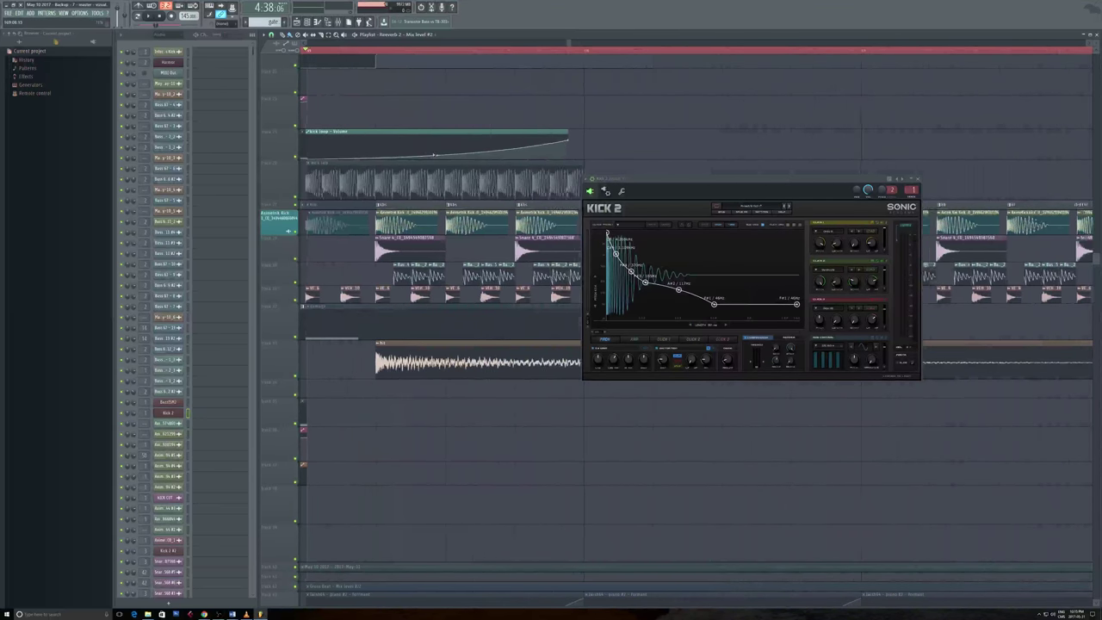
scroll(491, 419, "down", 3)
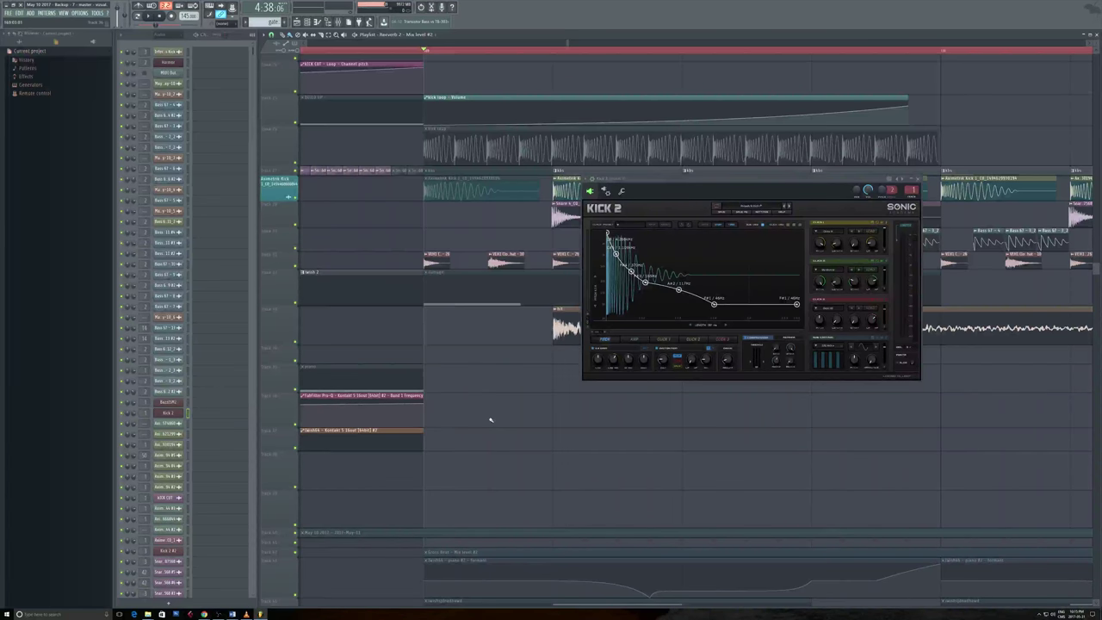
scroll(305, 423, "down", 2)
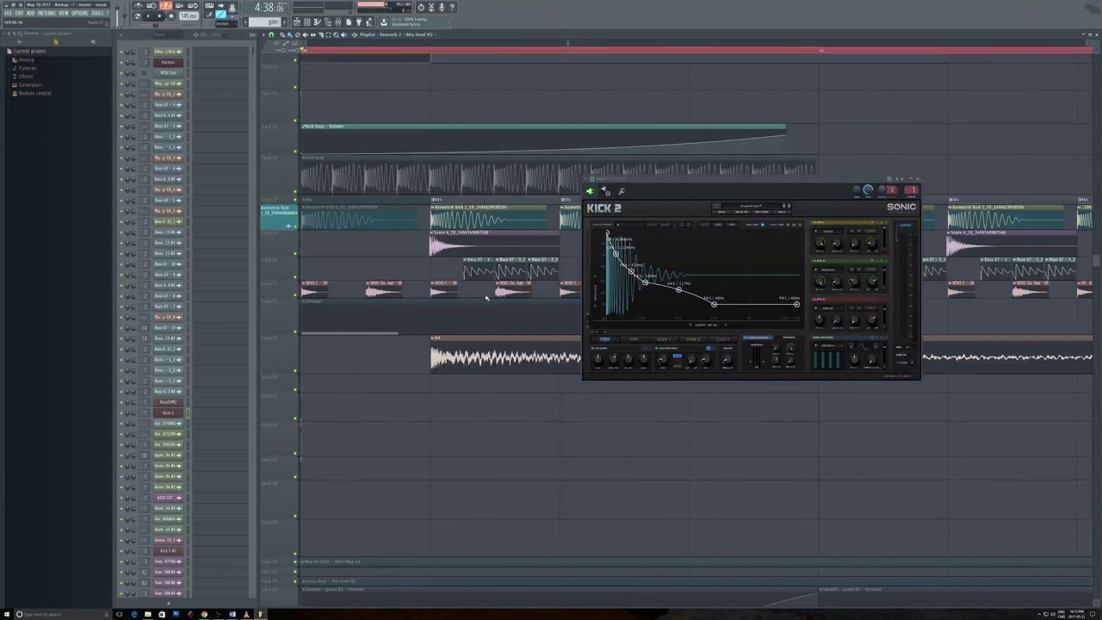
right_click(497, 261)
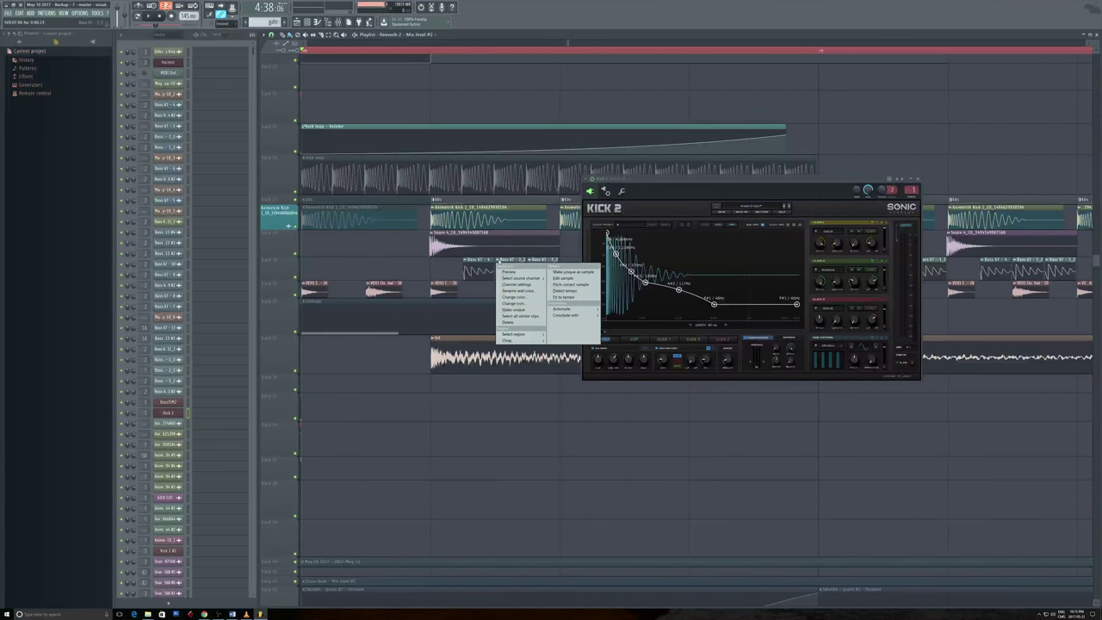
left_click(508, 271)
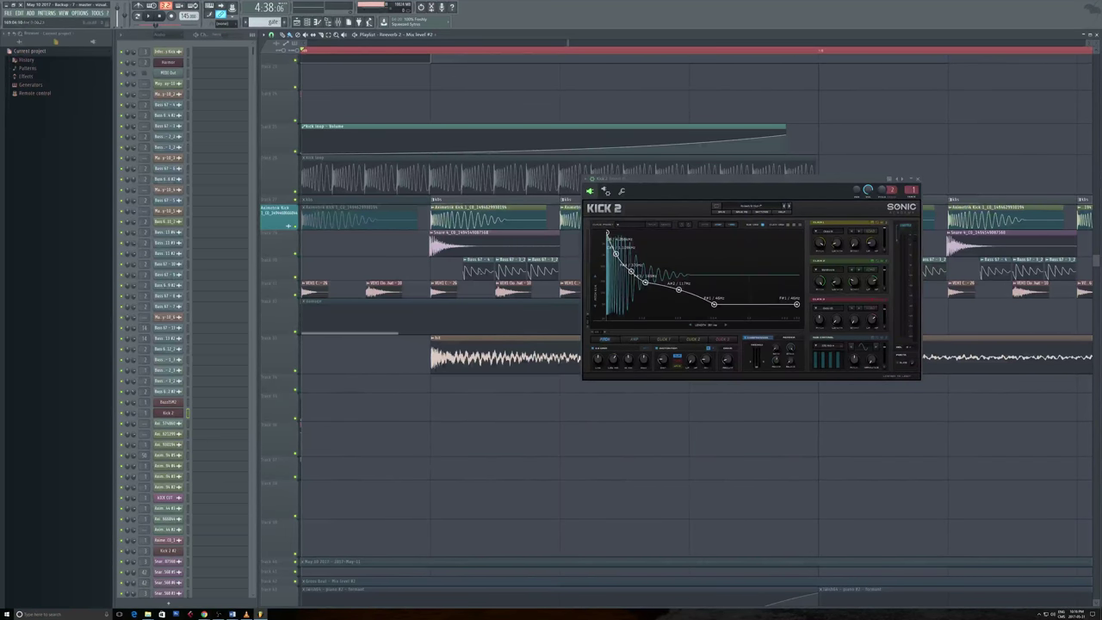
double_click(507, 271)
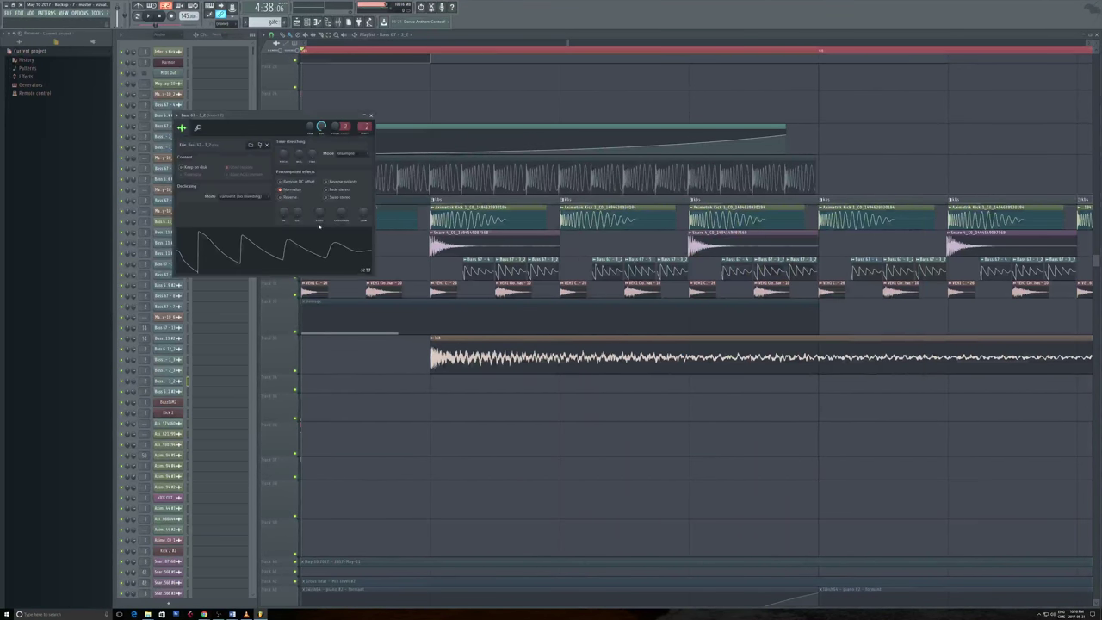
right_click(312, 239)
left_click(328, 258)
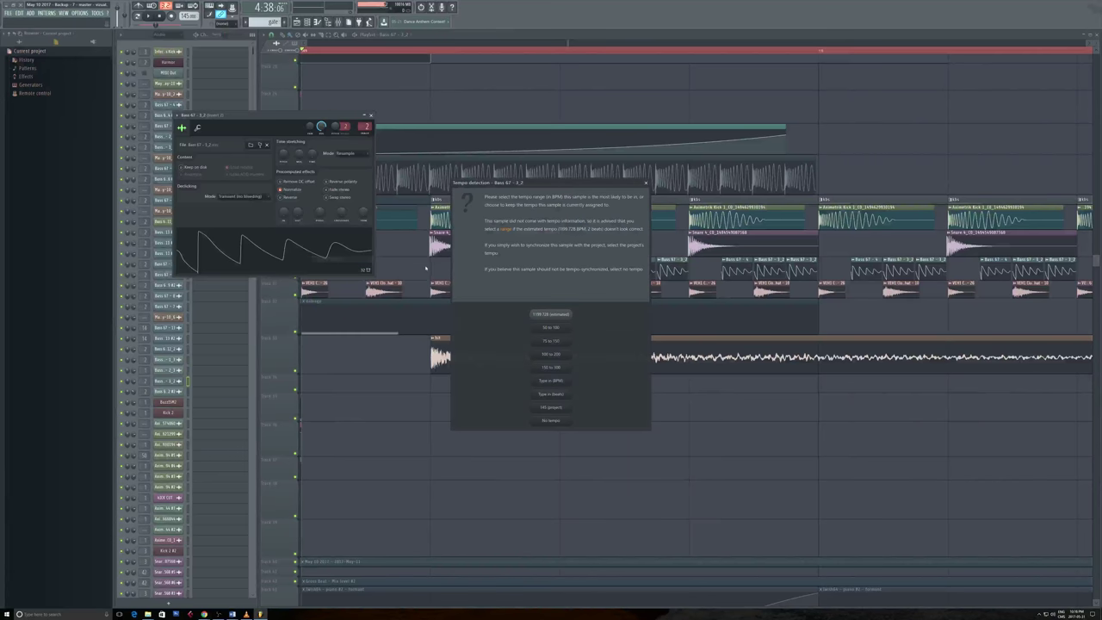
left_click(647, 183)
Step: Open the Bass 67 - 3_2 sample in the Edison audio editor and enlarge the window to examine the start of its waveform
right_click(289, 243)
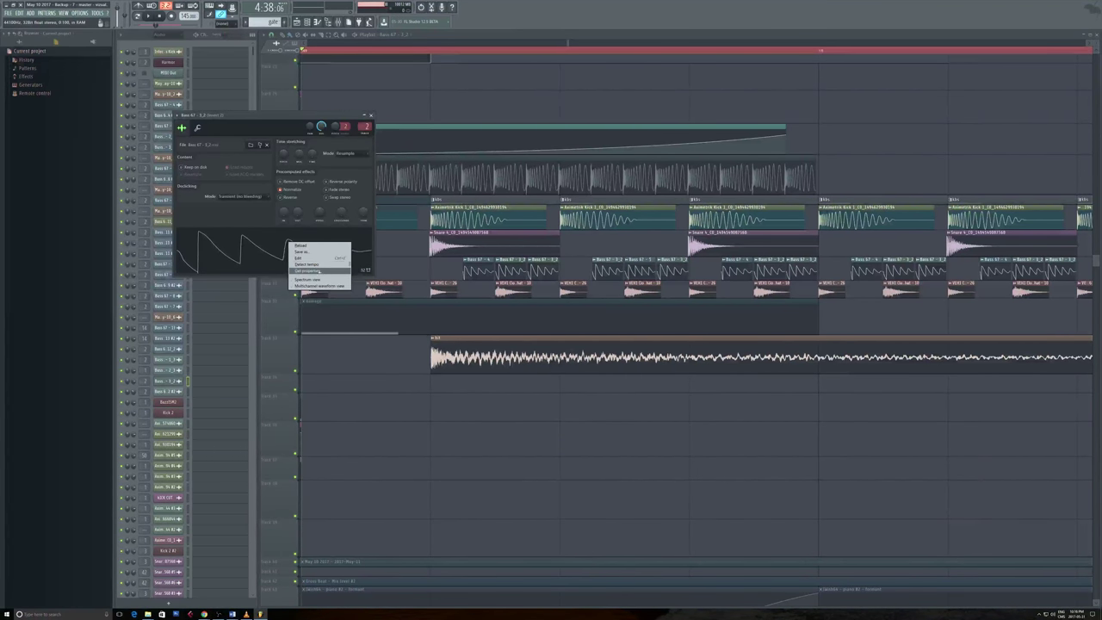
left_click(299, 258)
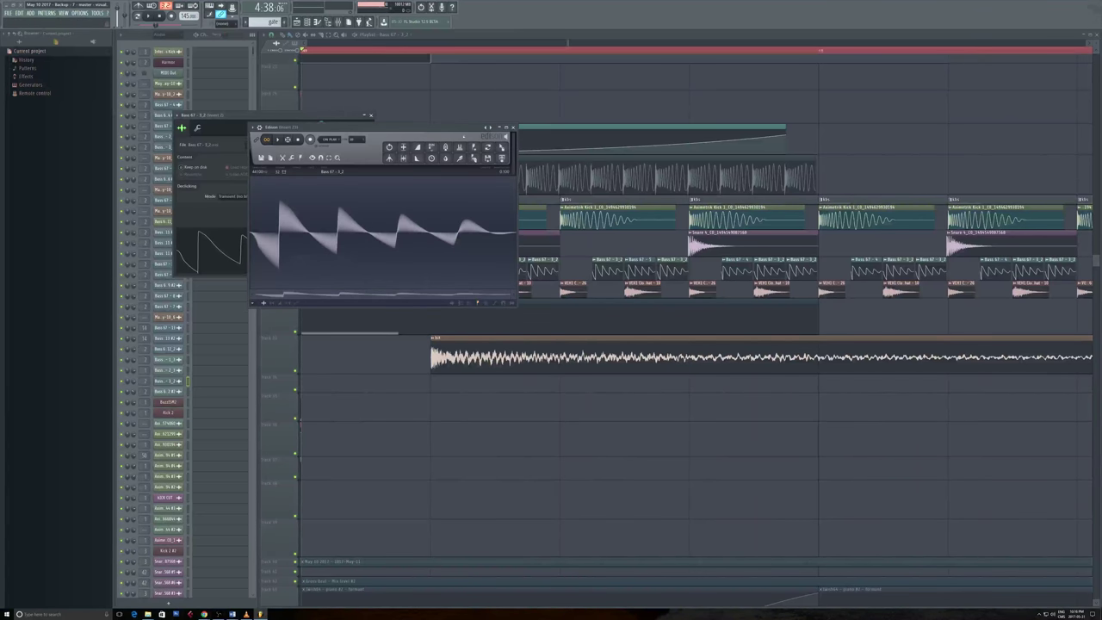
left_click_drag(437, 128, 589, 78)
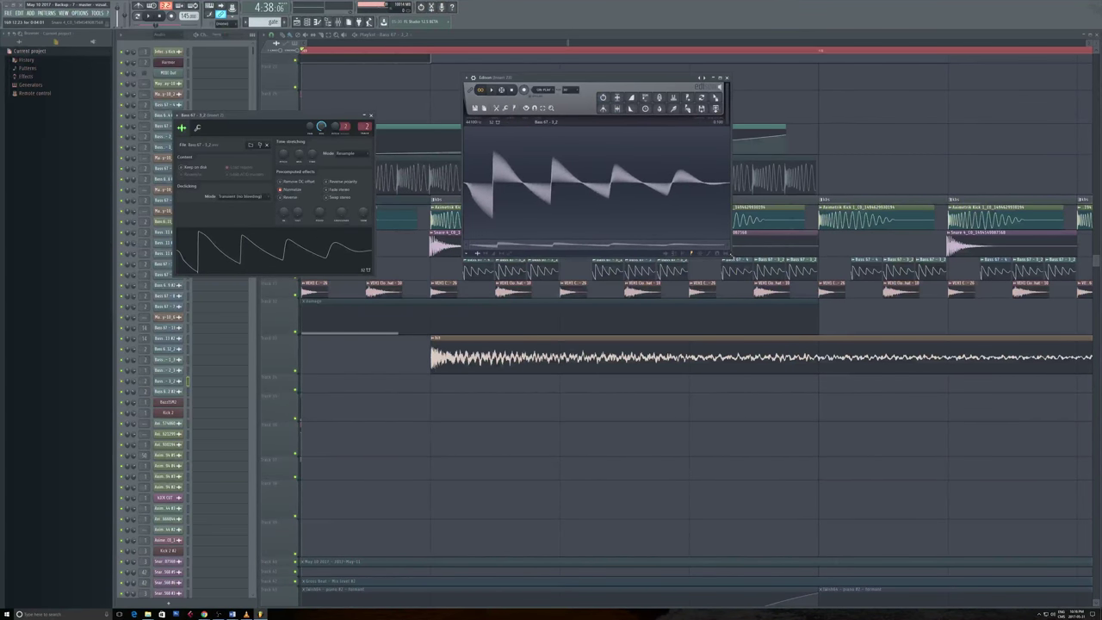
left_click_drag(740, 261, 844, 333)
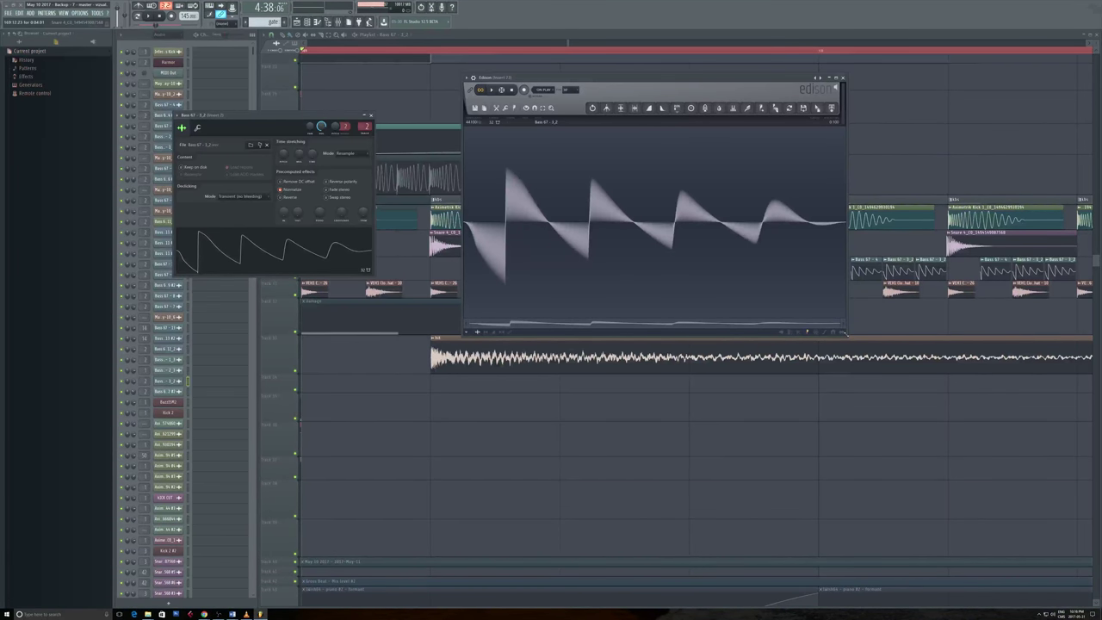
left_click_drag(744, 84, 744, 58)
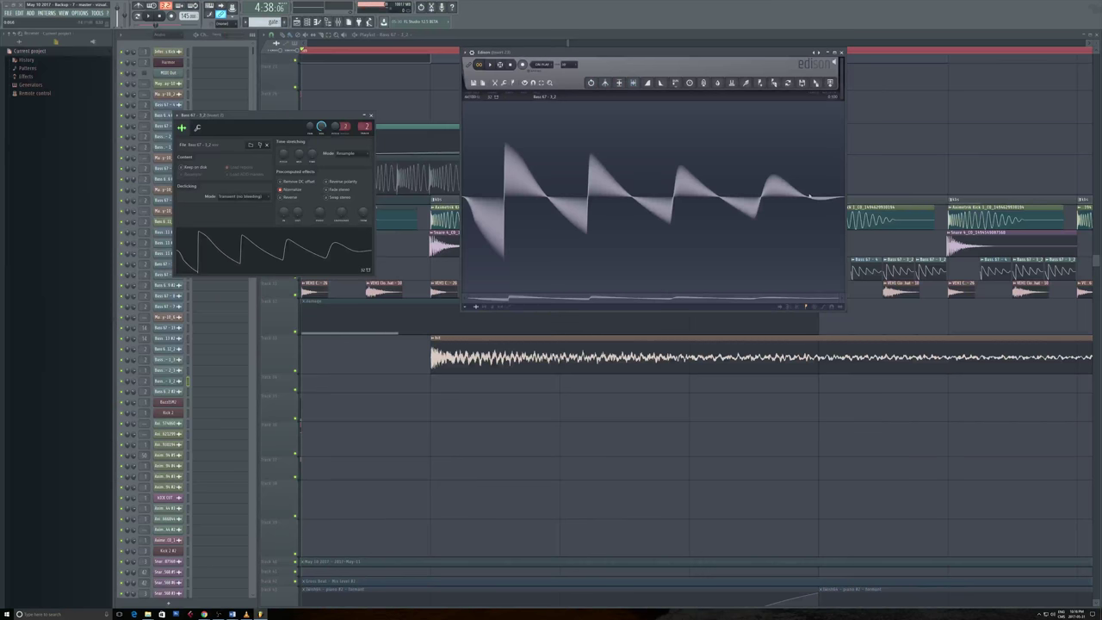
left_click_drag(844, 311, 919, 353)
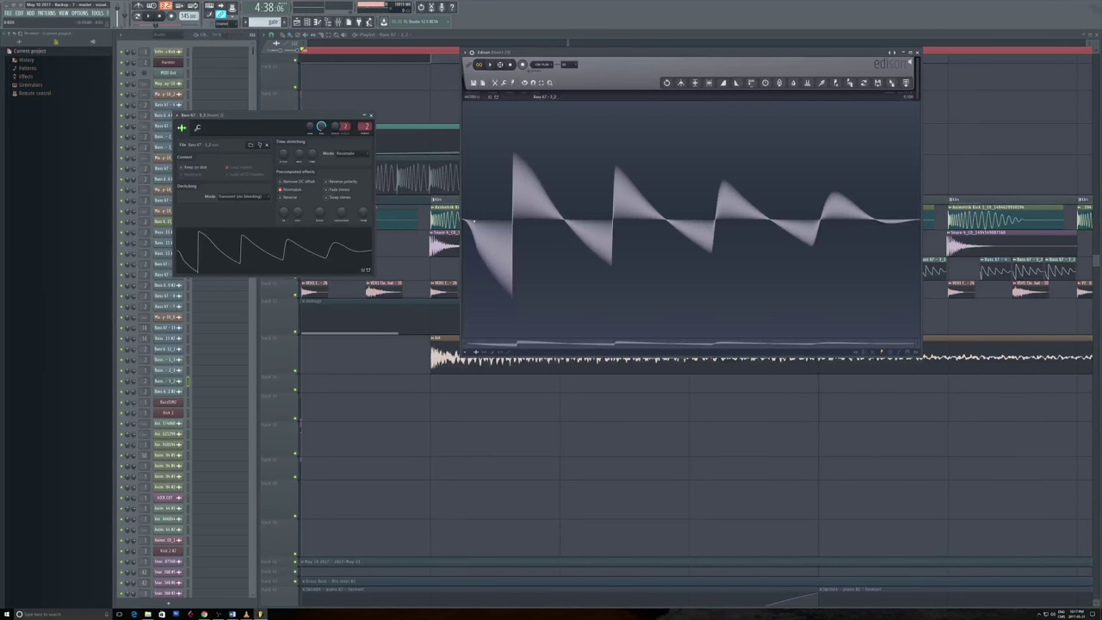
left_click_drag(462, 226, 454, 225)
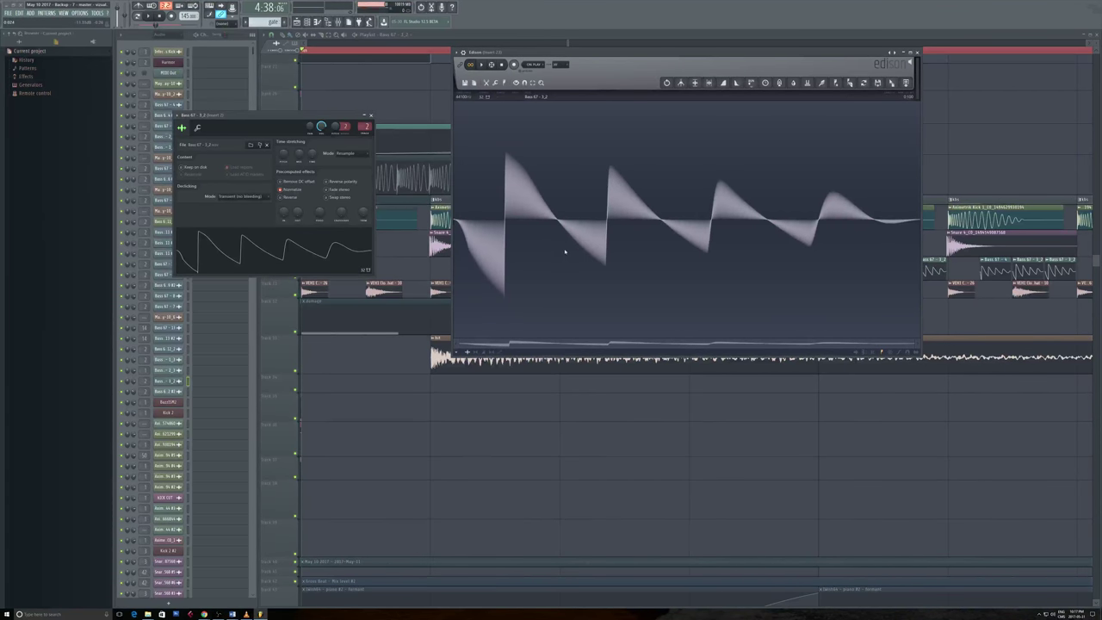
Step: Check the end of the bass waveform, close the Edison editor and return to the start of the drop in the playlist
left_click(441, 217)
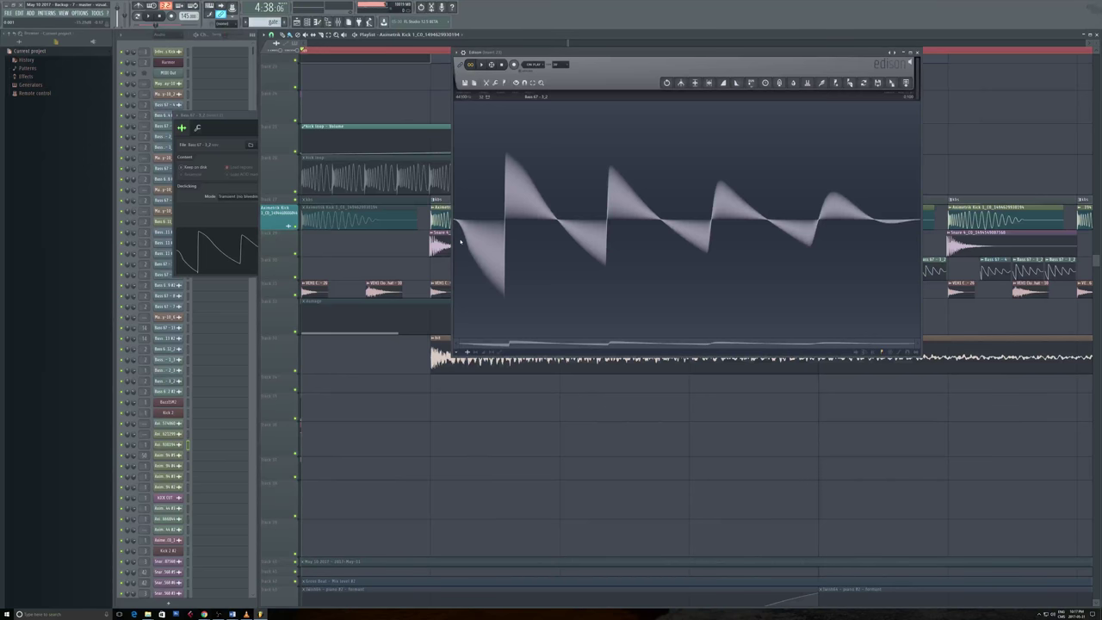
left_click_drag(871, 228, 920, 229)
left_click(917, 53)
scroll(592, 257, "left", 5)
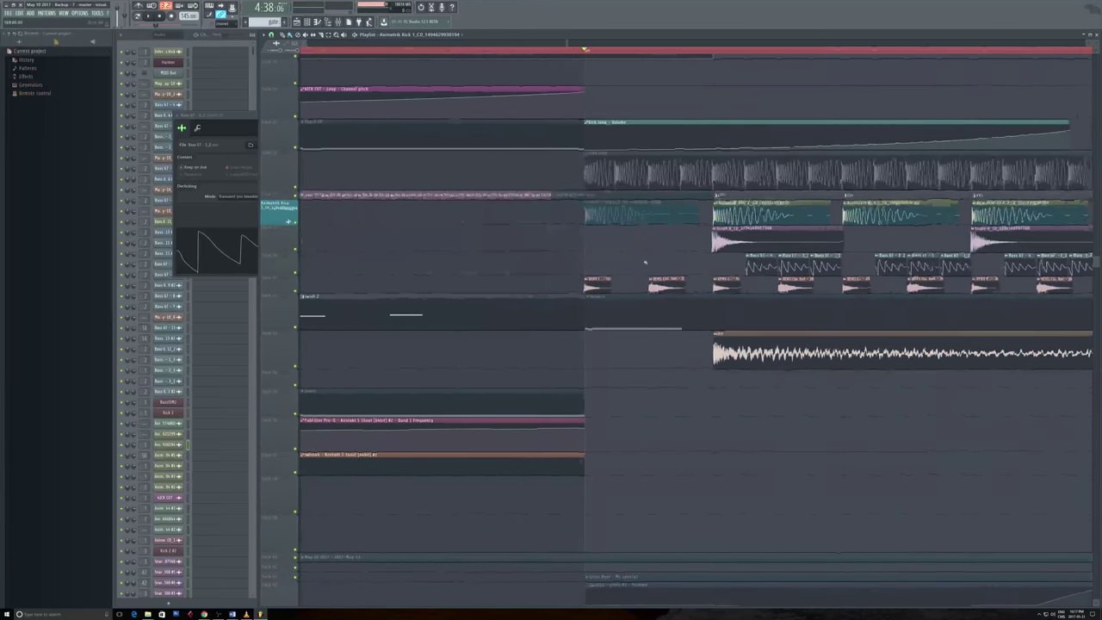
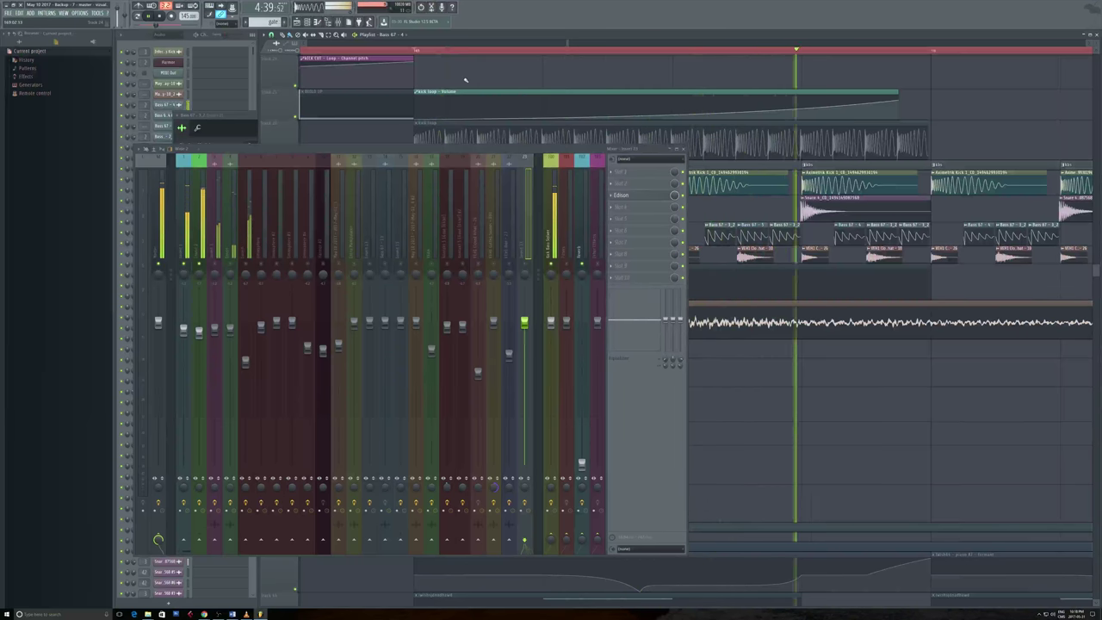
Step: Stop playback and close the mixer to return to the kick and bass clips in the playlist
key("space")
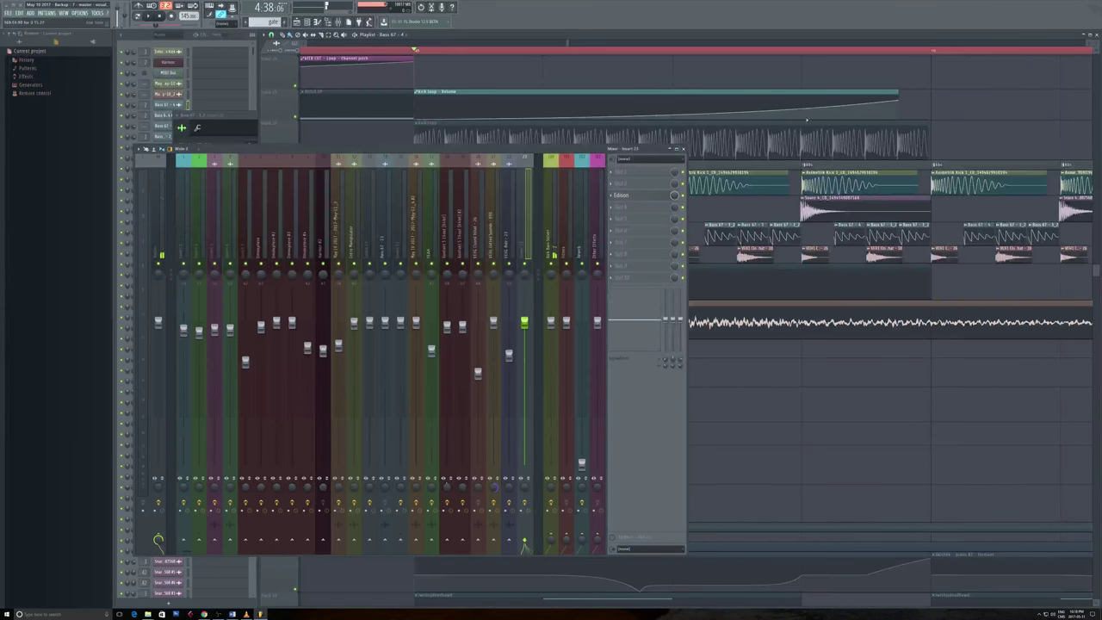
left_click(683, 148)
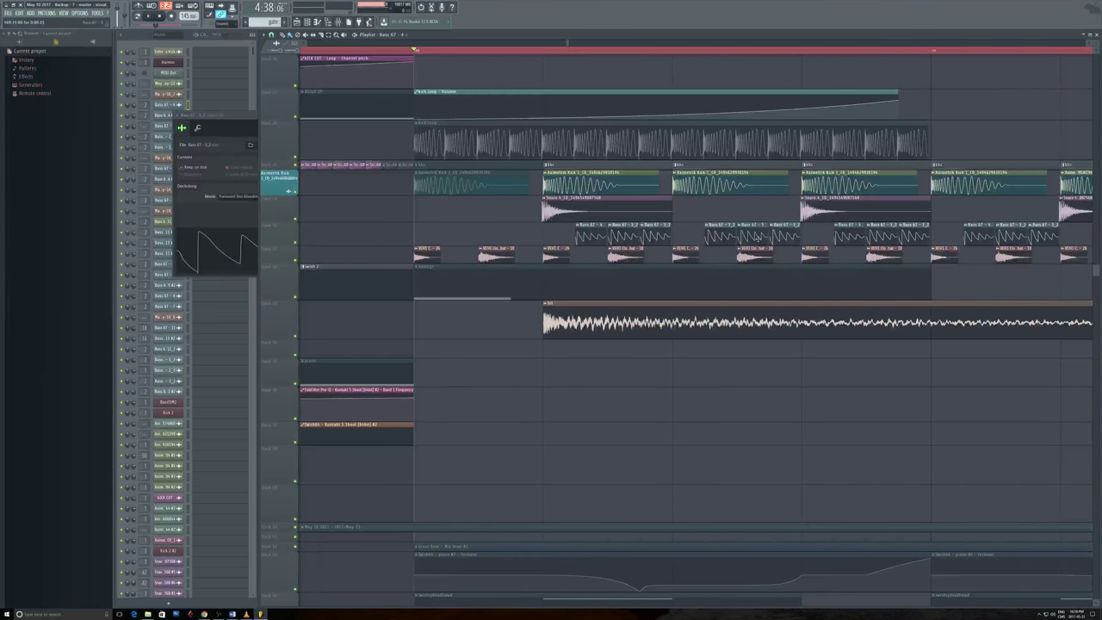
left_click(726, 236)
scroll(728, 349, "up", 3)
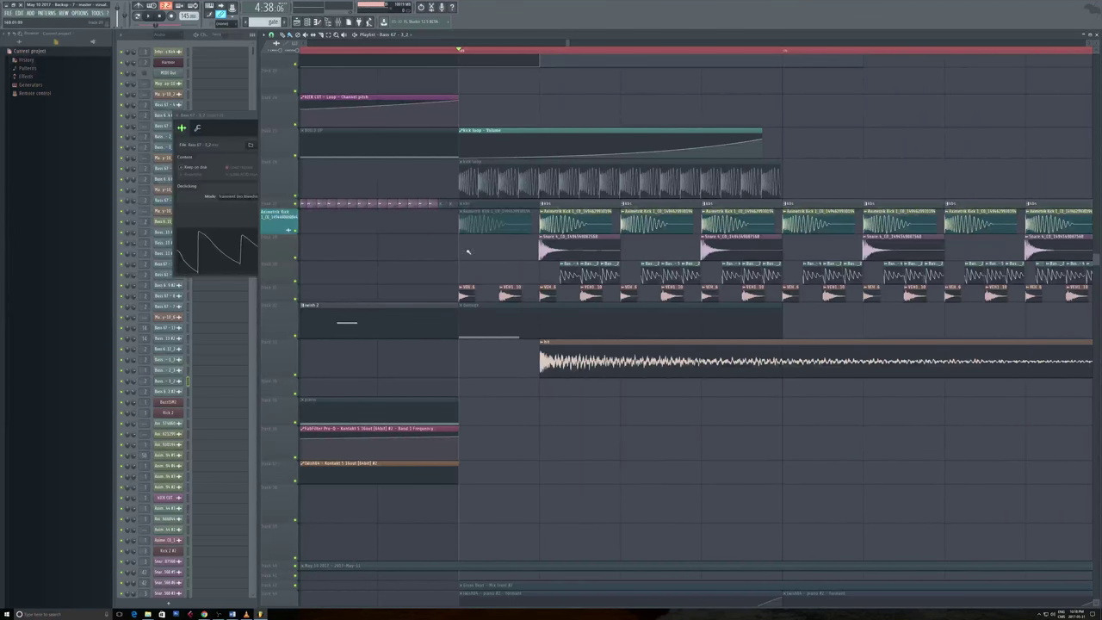
scroll(467, 259, "up", 2)
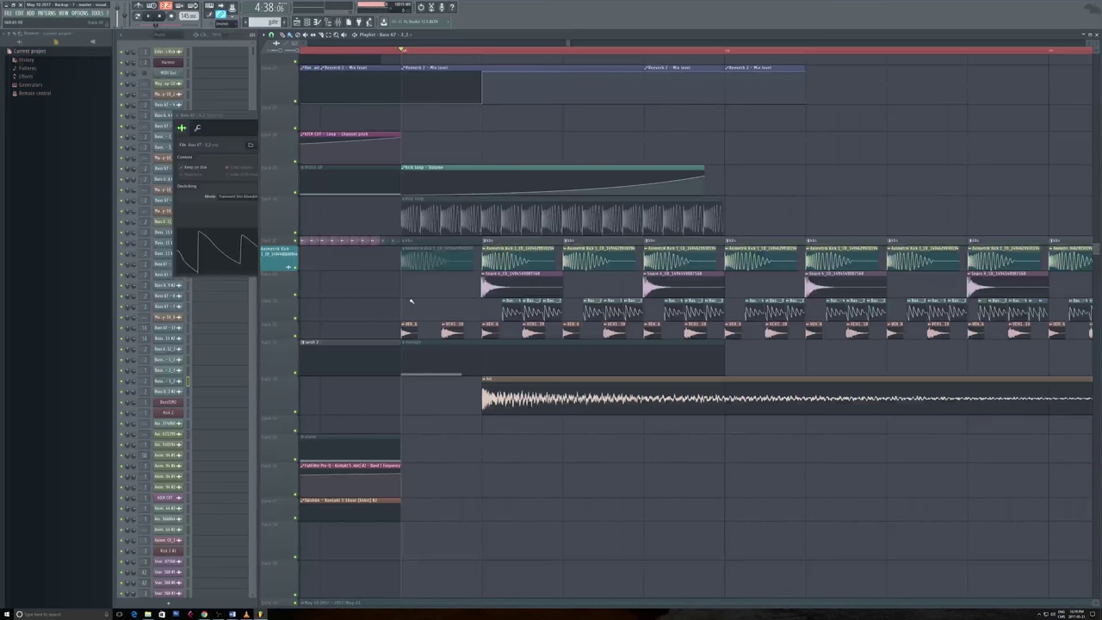
Step: Open the Kick 2 channel's plugin and move its window clear of the kick clips in the playlist
left_click(178, 422)
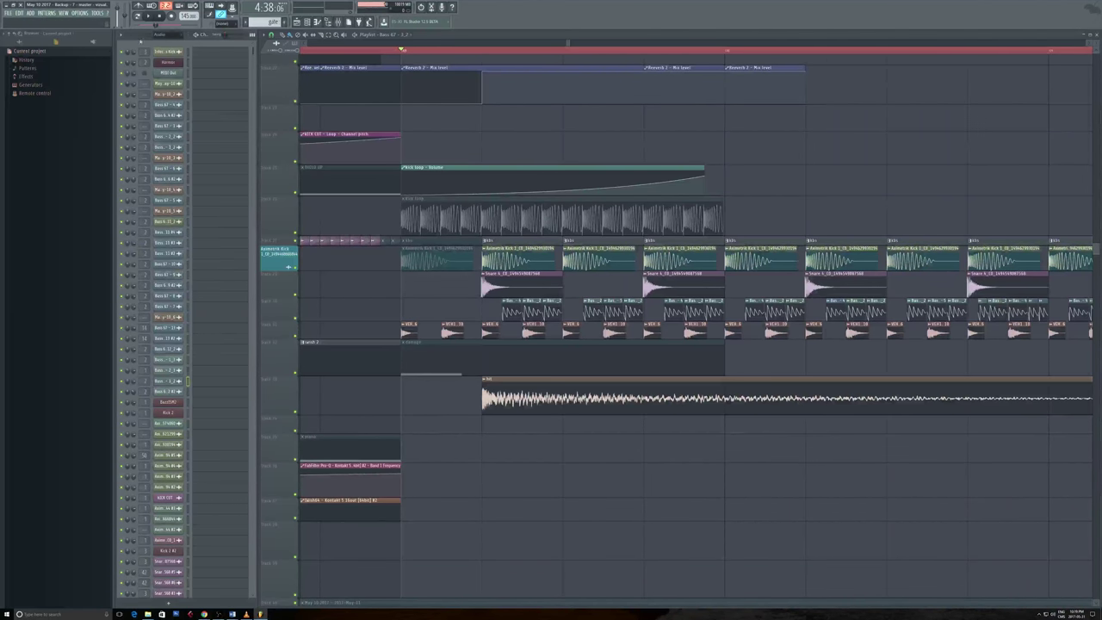
left_click(179, 423)
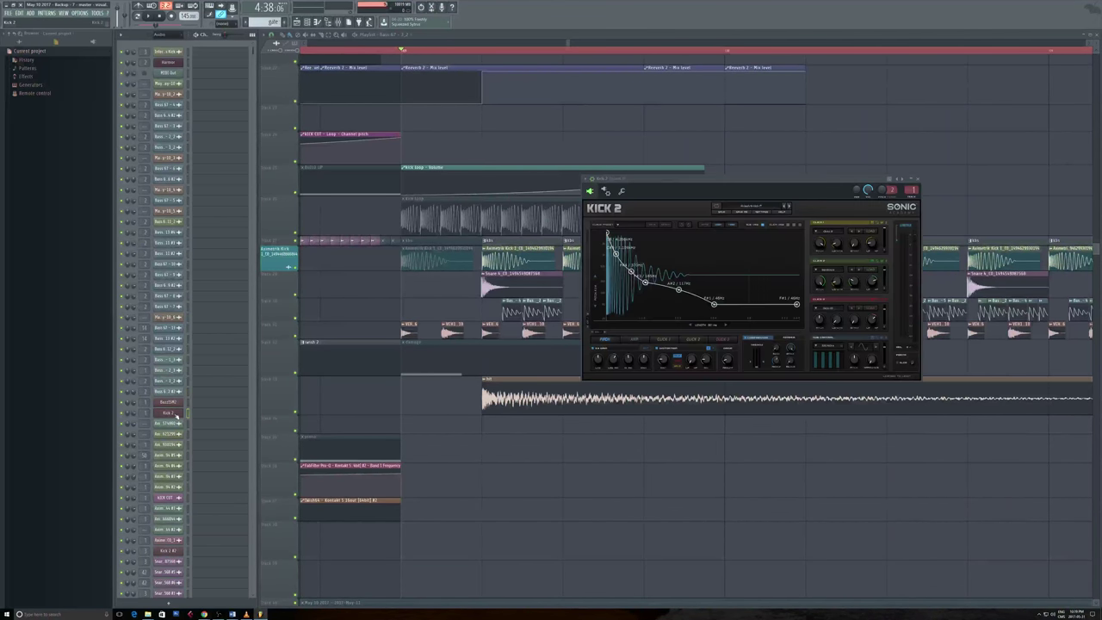
left_click_drag(673, 178, 652, 53)
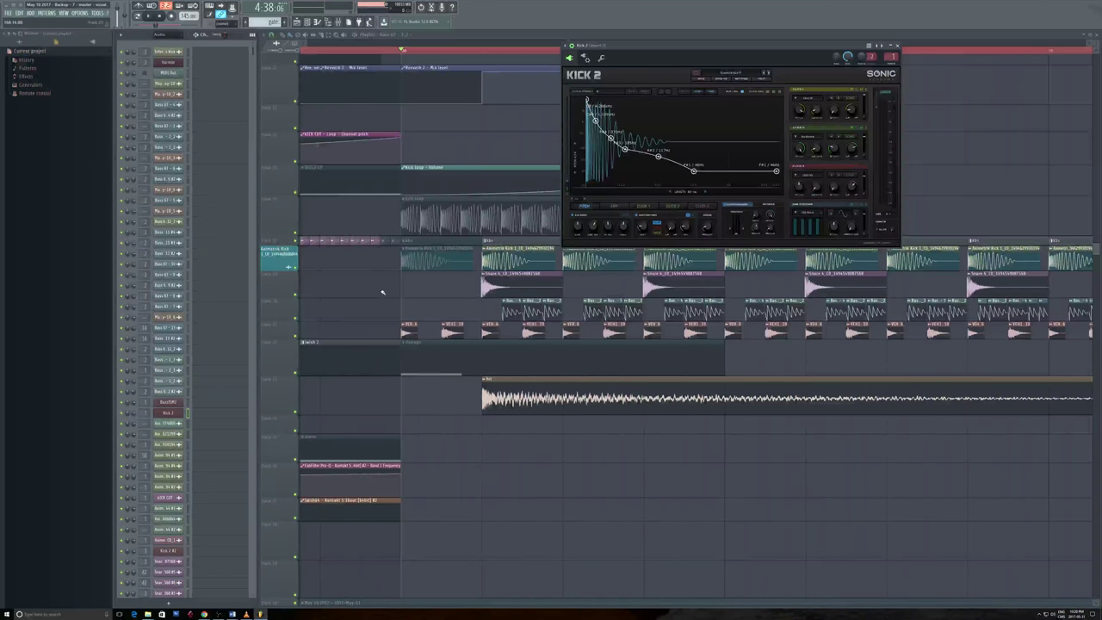
Step: Reshape the Kick 2 pitch envelope by shifting the early nodes for a steeper drop and lowering the following mid-tail node
left_click_drag(640, 49, 691, 103)
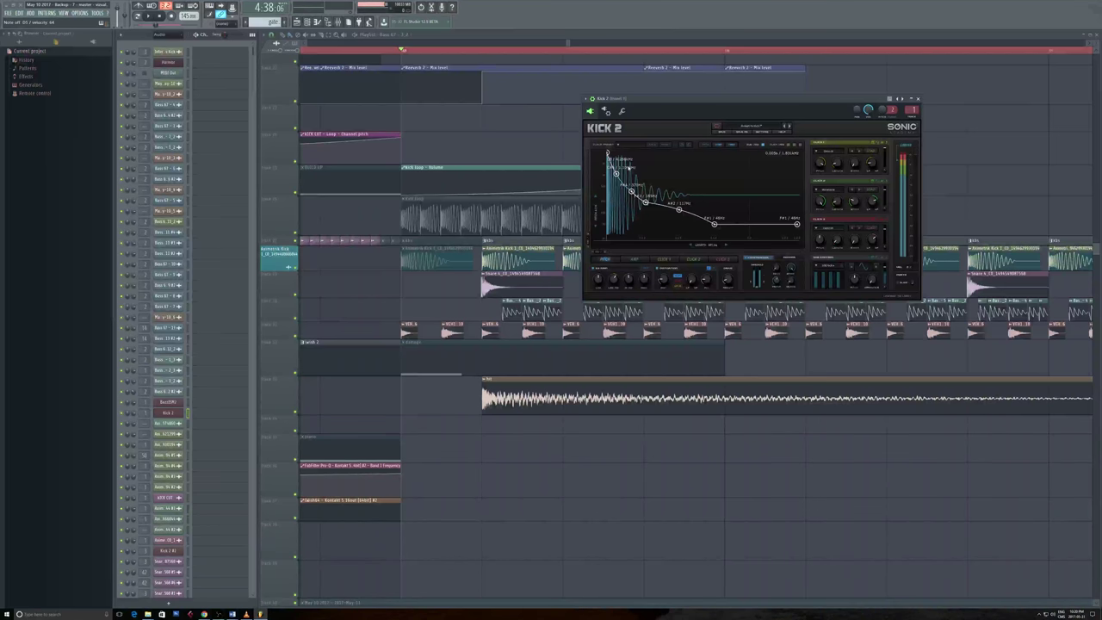
left_click_drag(615, 173, 642, 226)
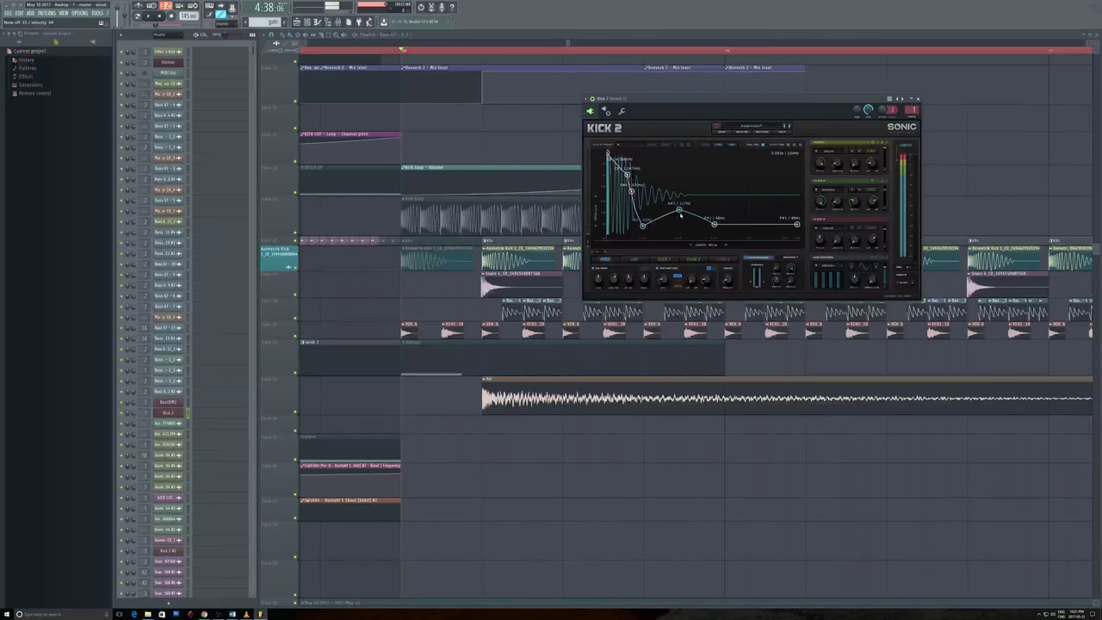
left_click_drag(679, 210, 682, 220)
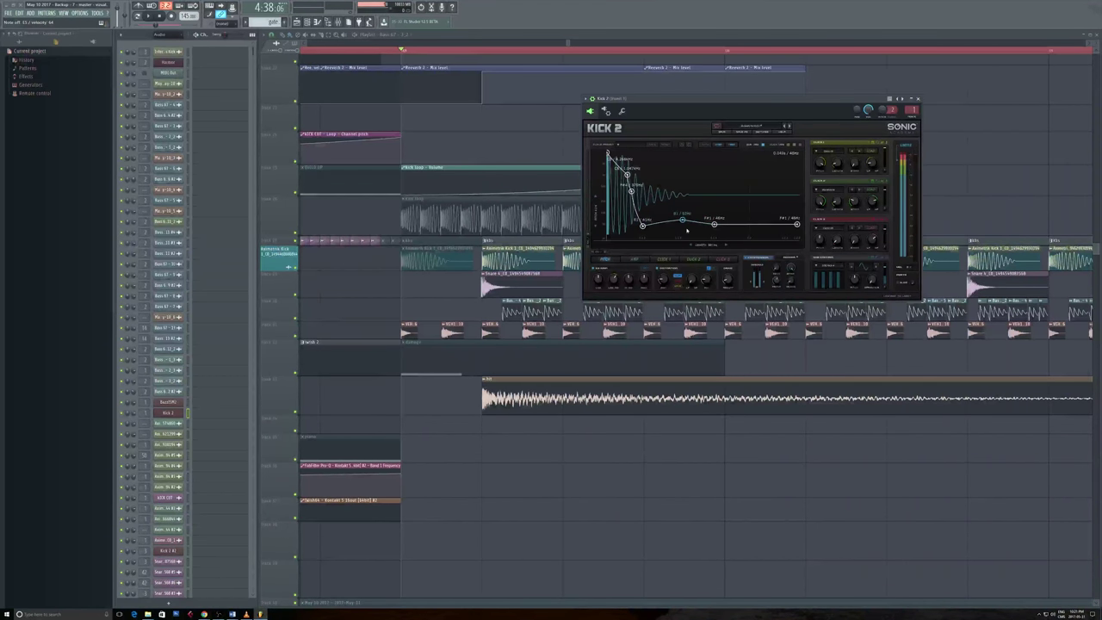
Step: Export the reshaped kick from Kick 2 as an audio sample and close the plugin to return to the playlist clips
left_click(784, 270)
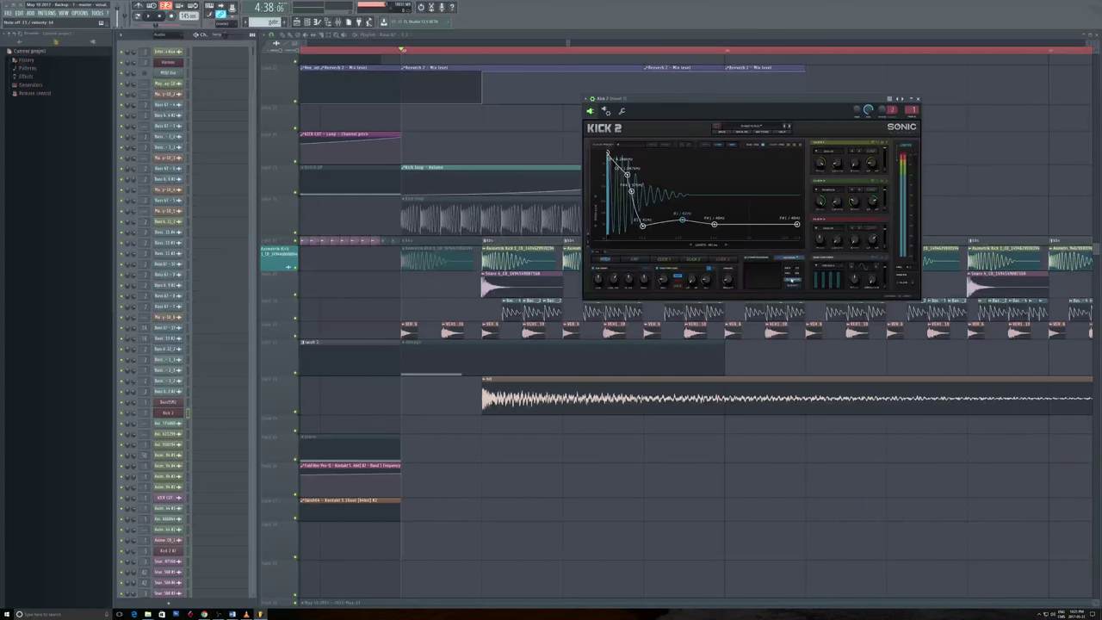
left_click(792, 282)
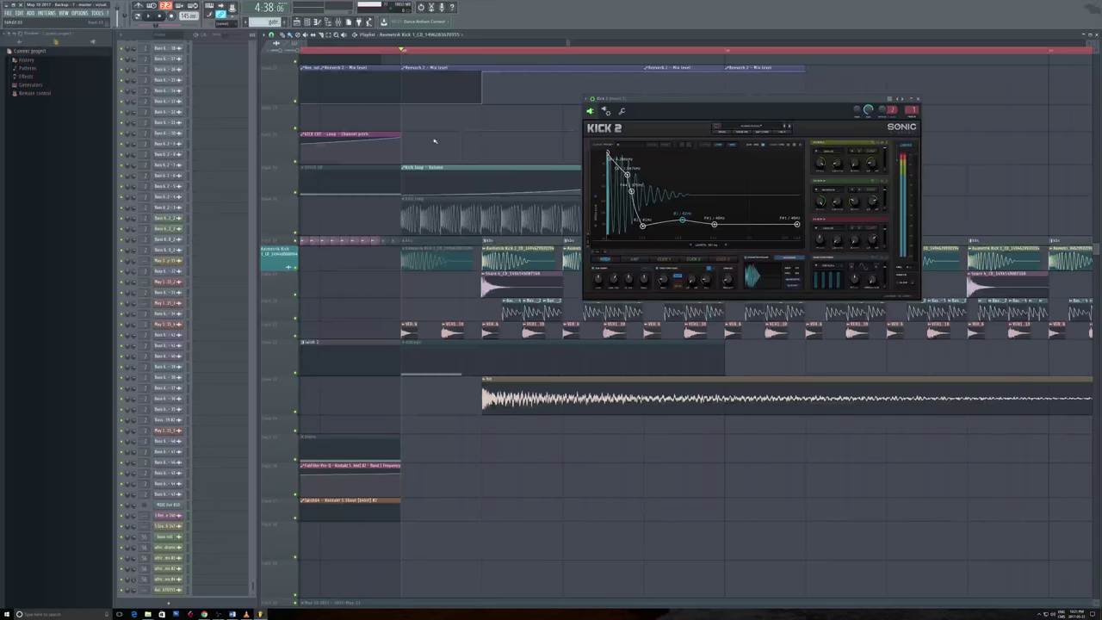
left_click(918, 99)
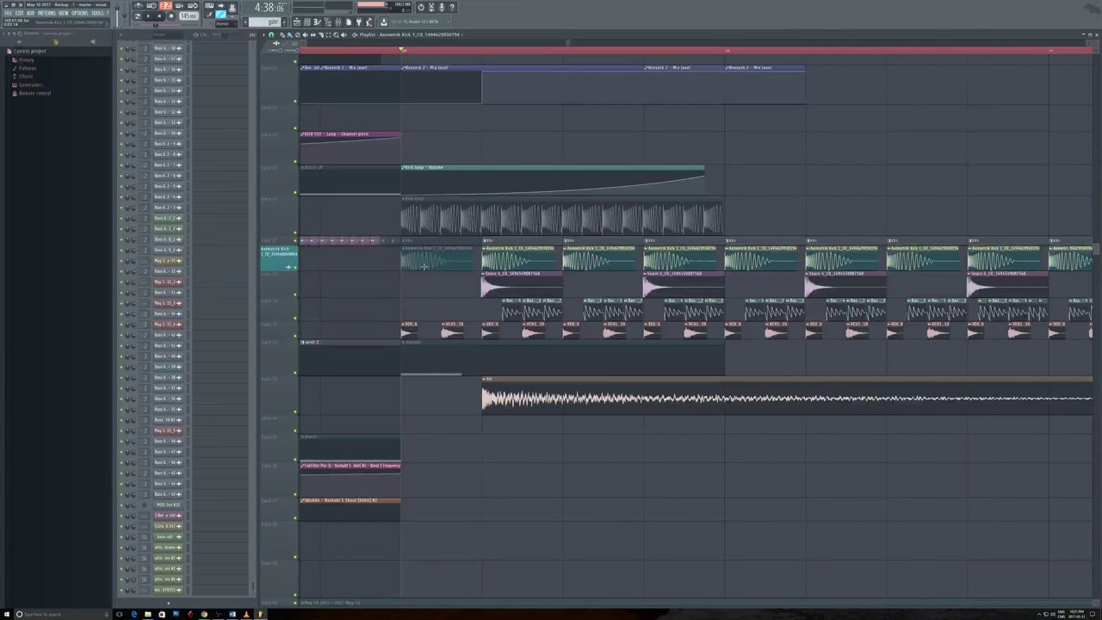
scroll(480, 303, "up", 3)
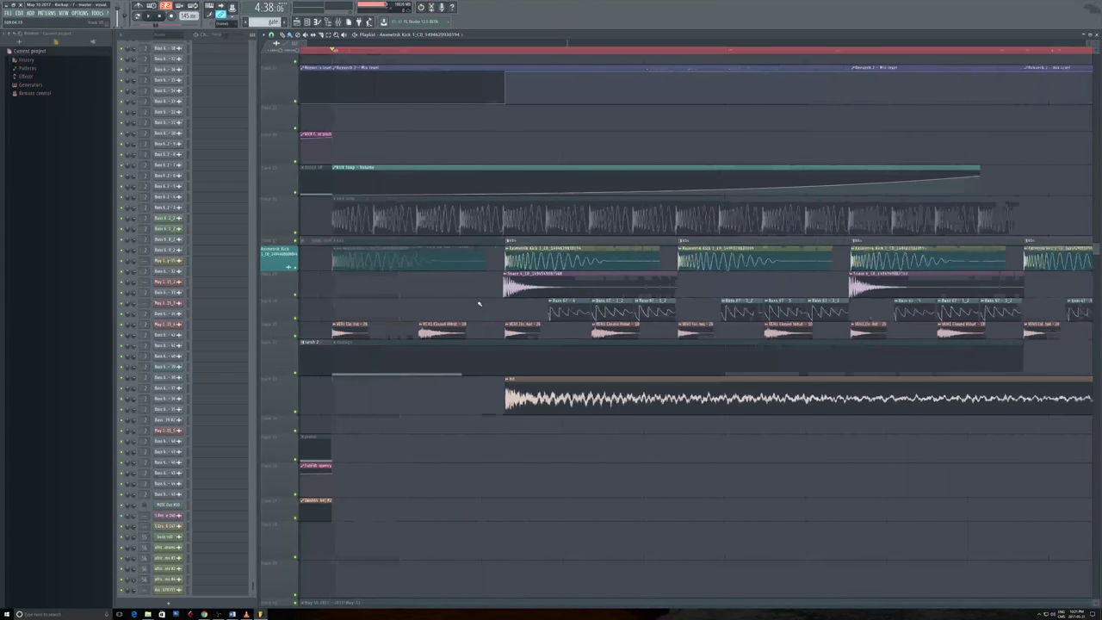
Step: Solo the kick and snare tracks in the playlist around the start of the drop
scroll(480, 304, "up", 3)
scroll(465, 299, "up", 2)
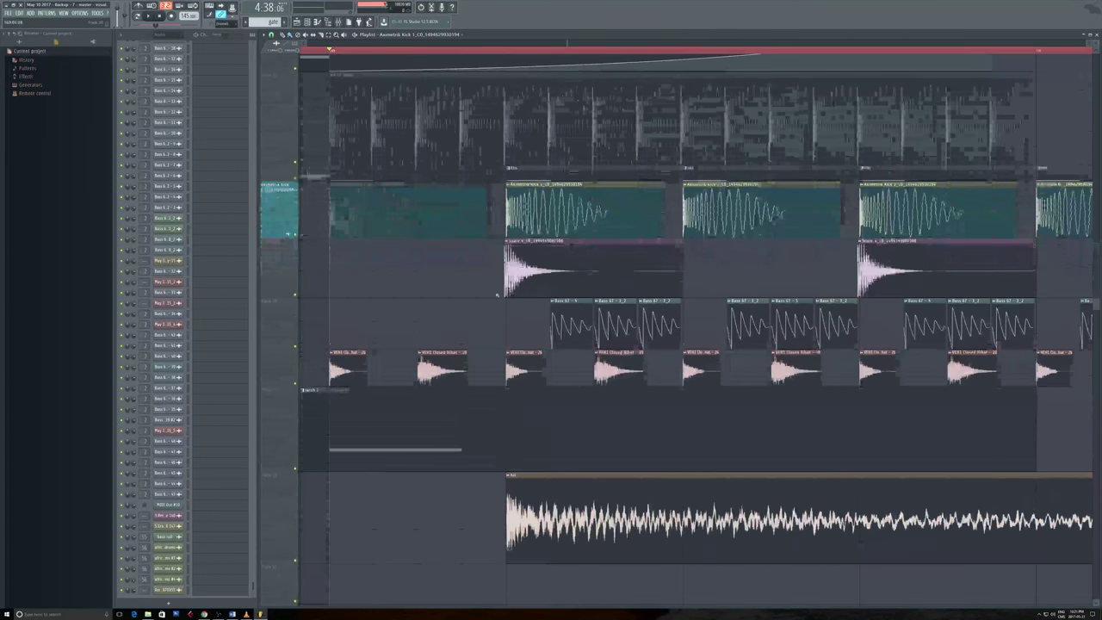
scroll(465, 300, "up", 2)
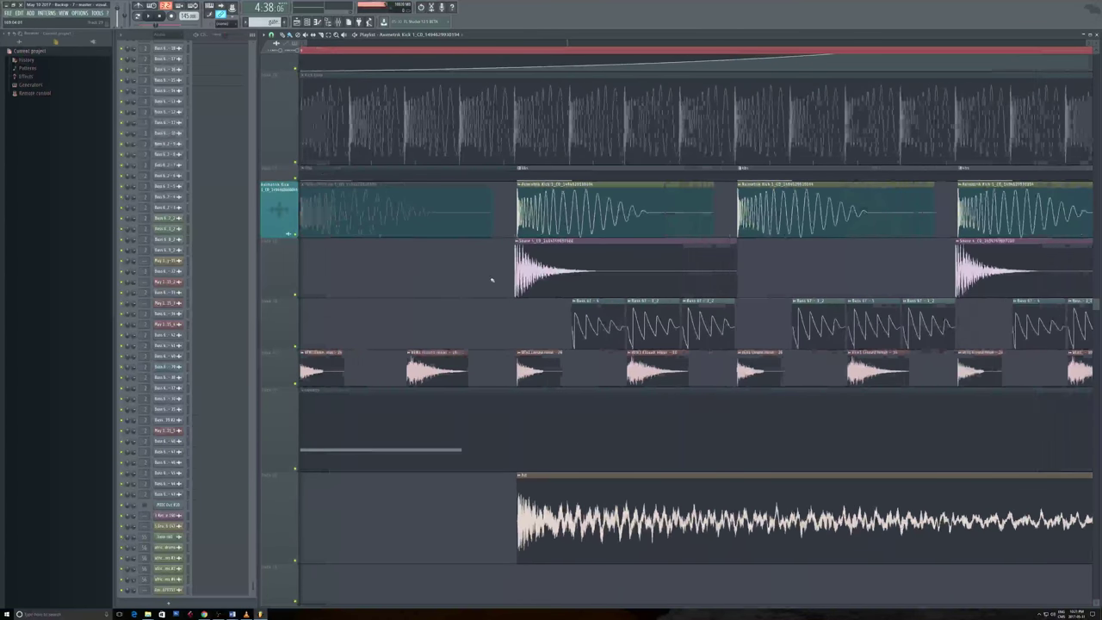
scroll(491, 278, "left", 5)
scroll(495, 304, "right", 4)
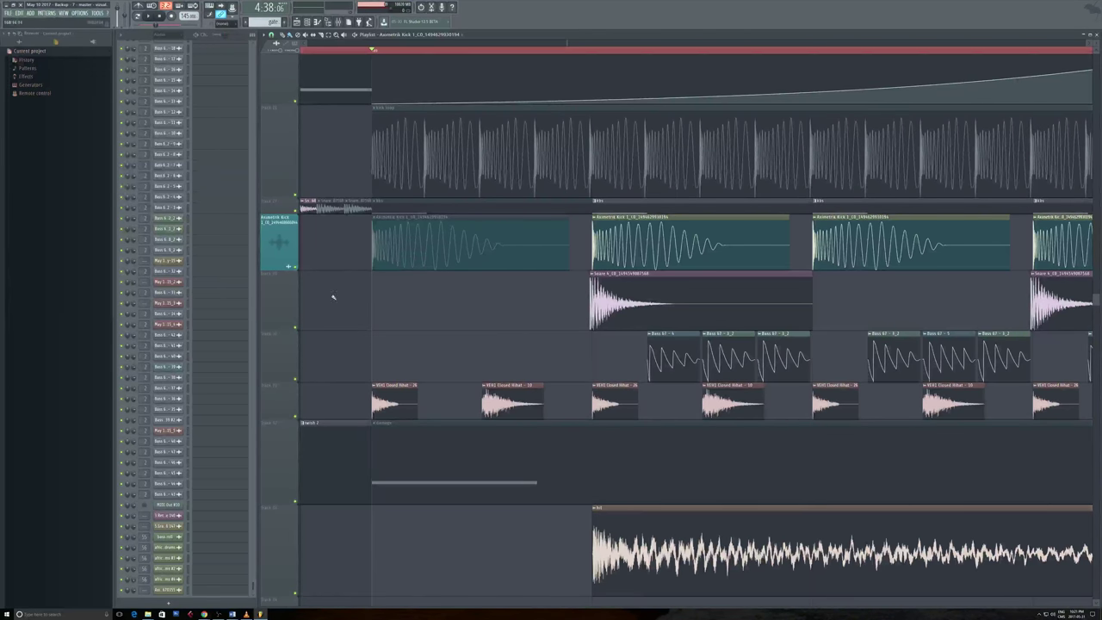
right_click(296, 330)
left_click(295, 266)
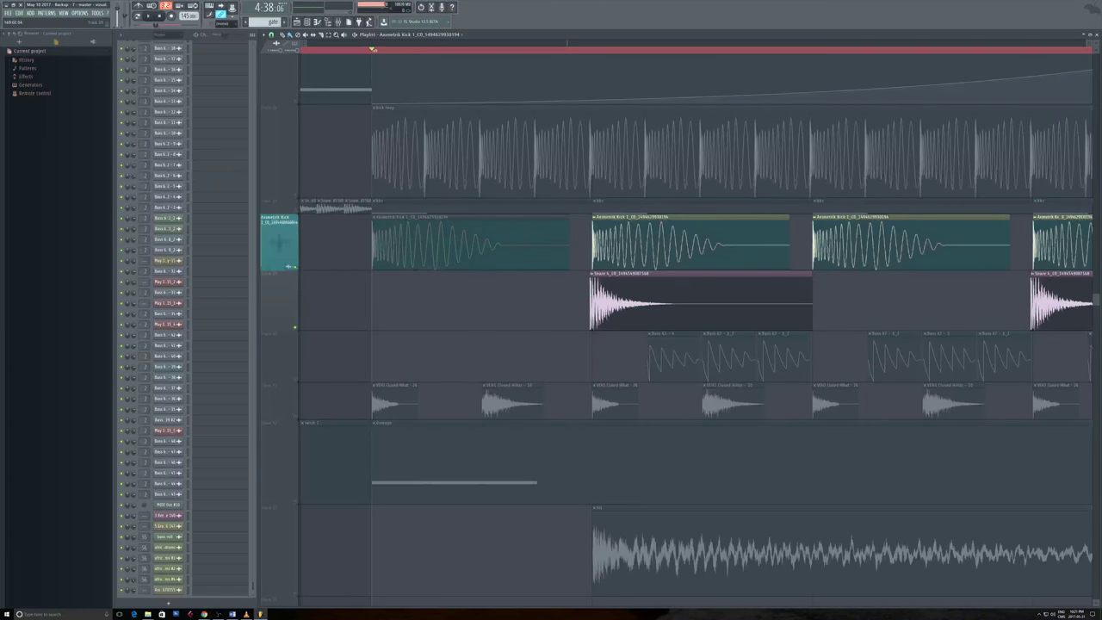
Step: Examine how the soloed kick and snare clips line up at the start of the drop
scroll(516, 319, "left", 3)
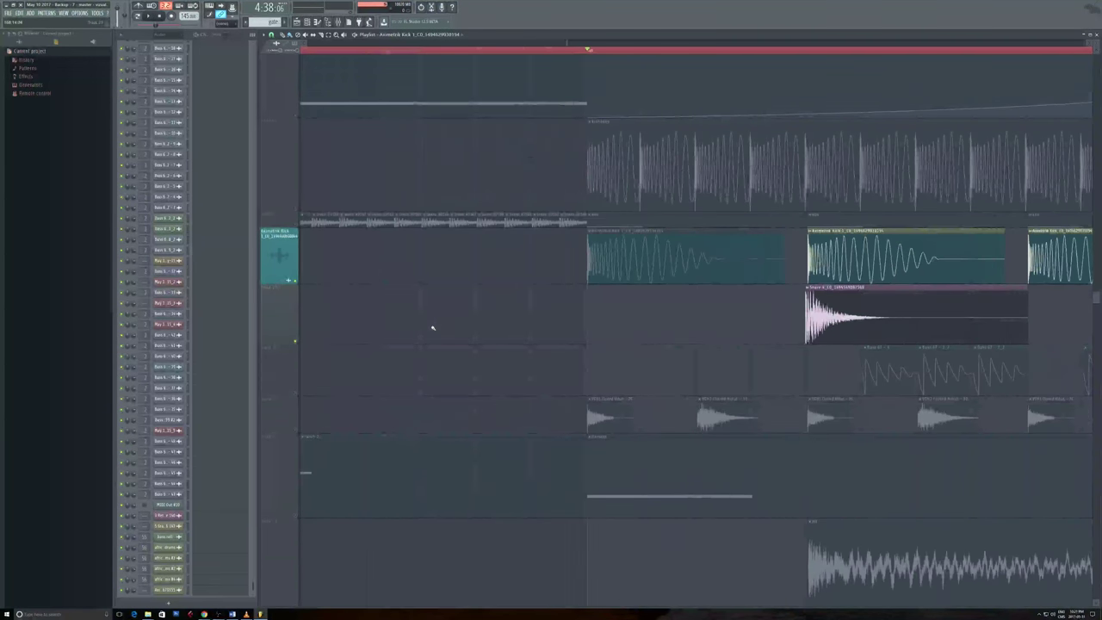
scroll(516, 315, "right", 2)
scroll(603, 326, "left", 3)
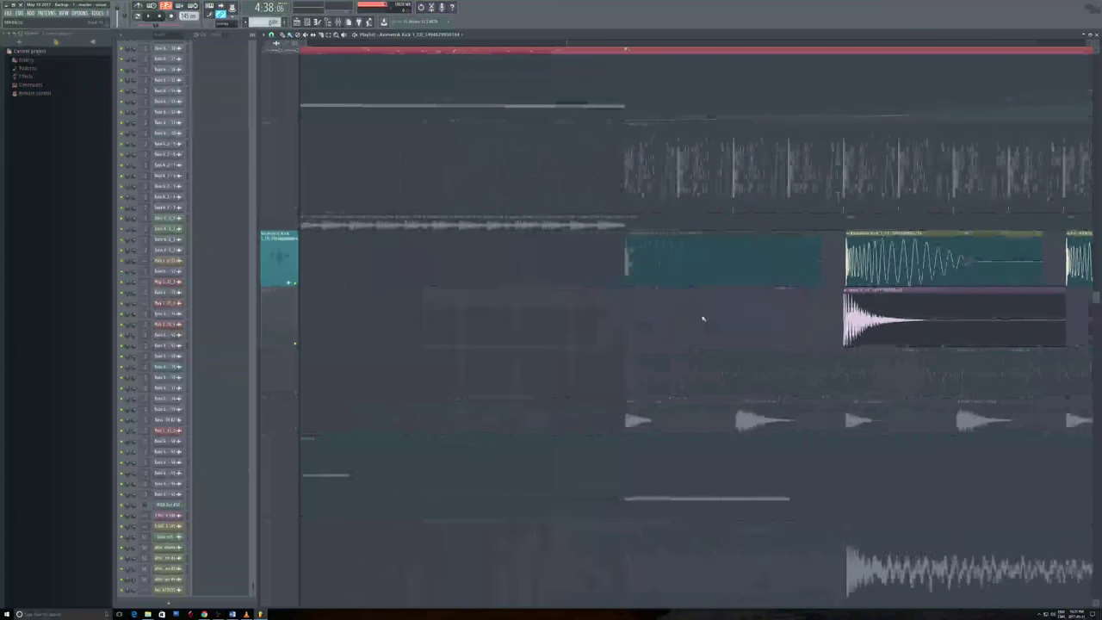
scroll(731, 318, "down", 1)
scroll(485, 327, "up", 1)
scroll(484, 322, "left", 2)
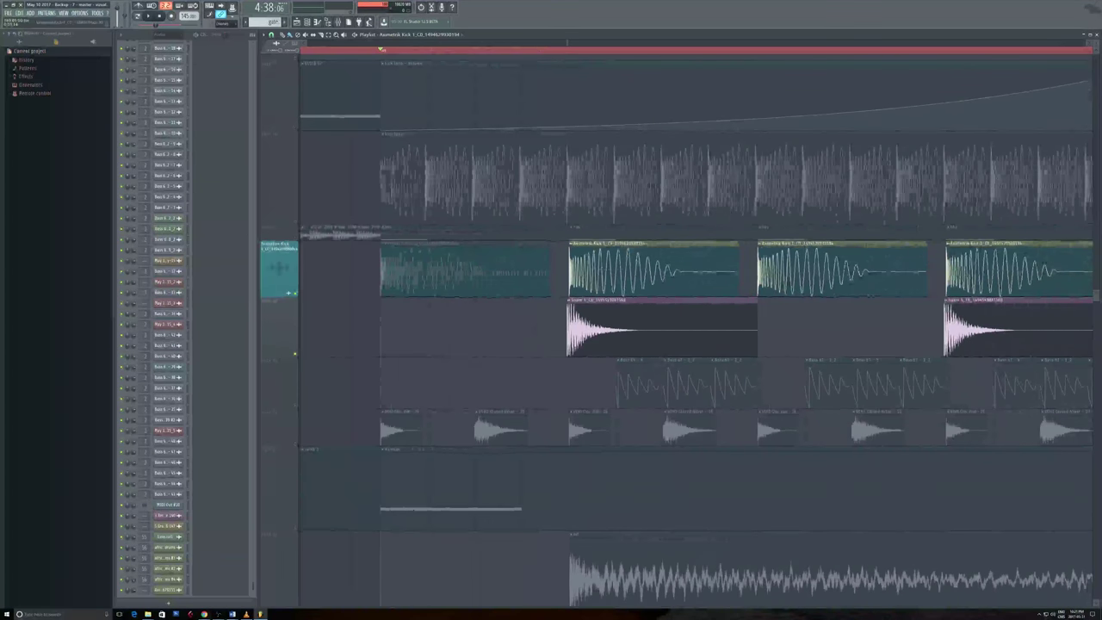
scroll(485, 323, "down", 2)
scroll(578, 288, "up", 2)
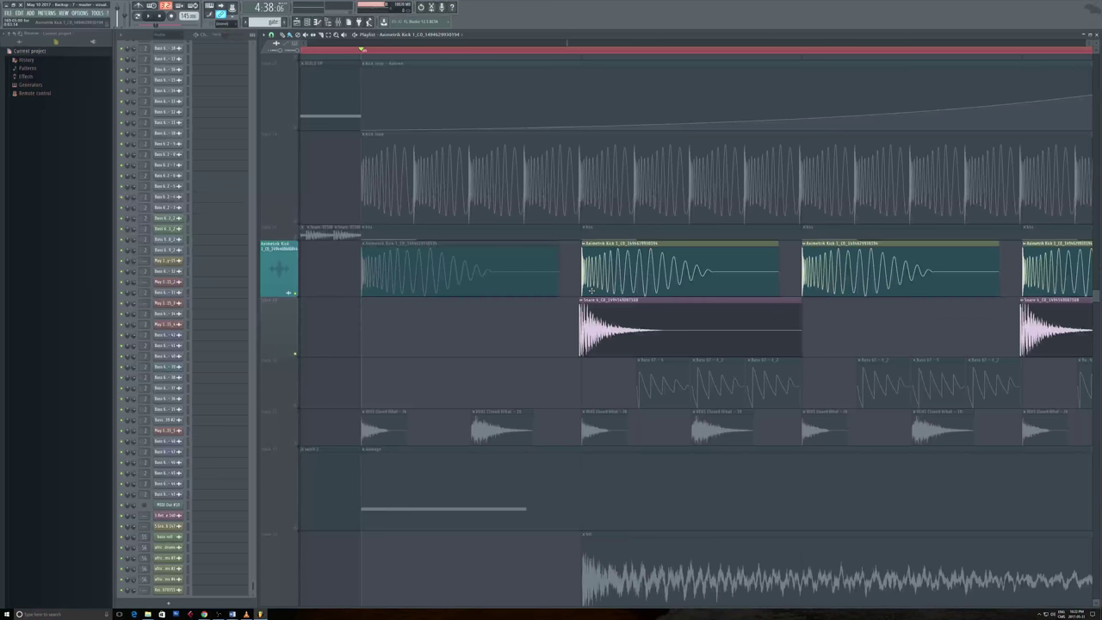
Step: Check the Insert 1 effects chain in the mixer and return to the playlist
scroll(509, 307, "down", 2)
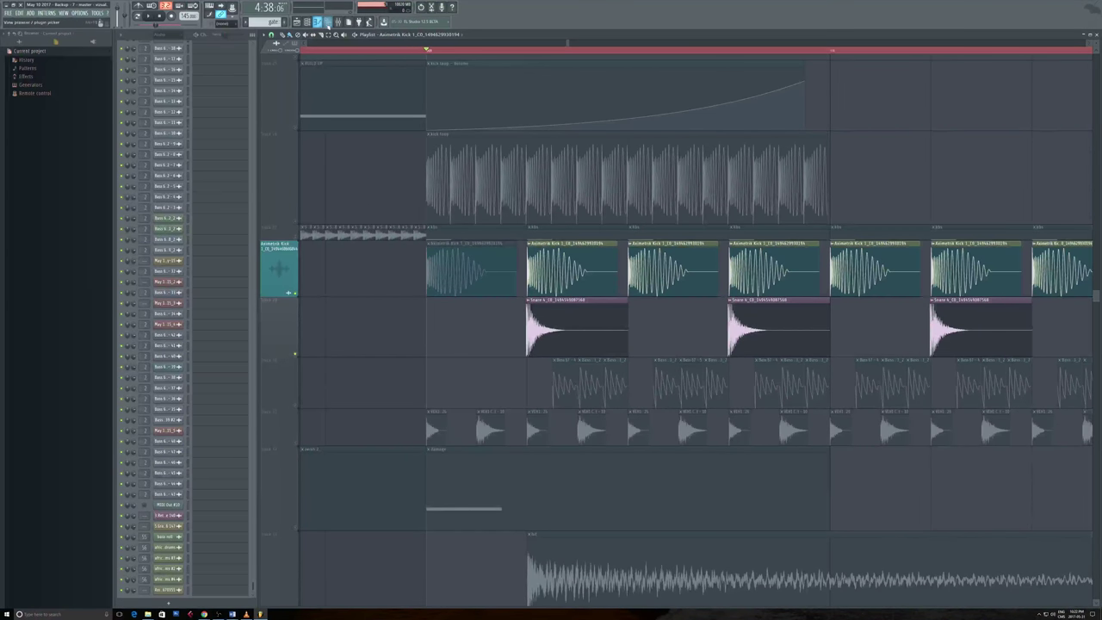
left_click(327, 23)
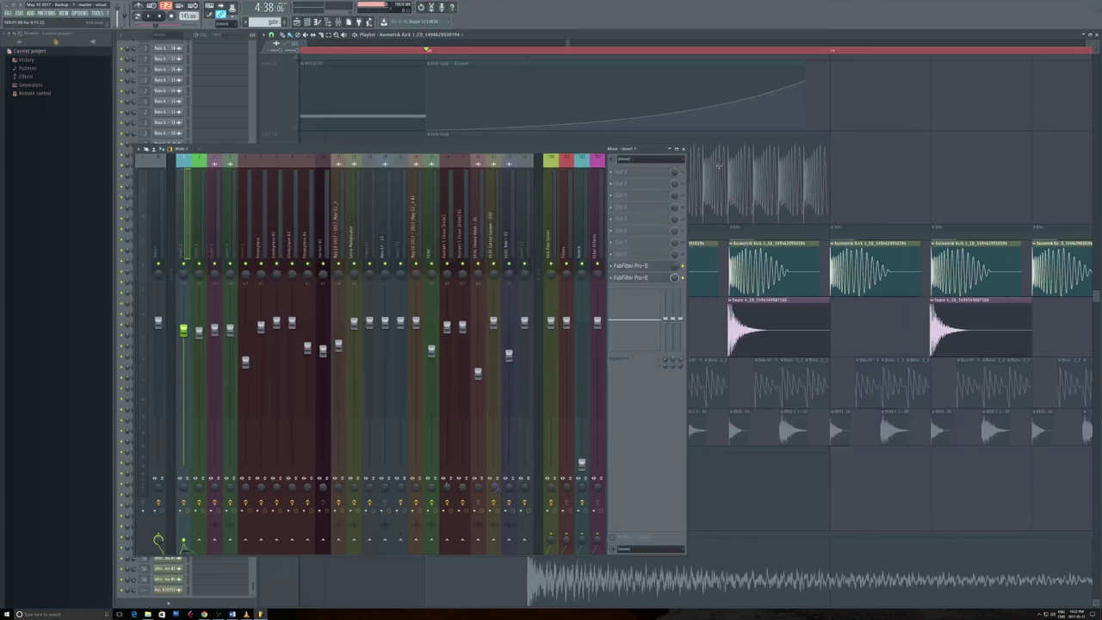
left_click(684, 148)
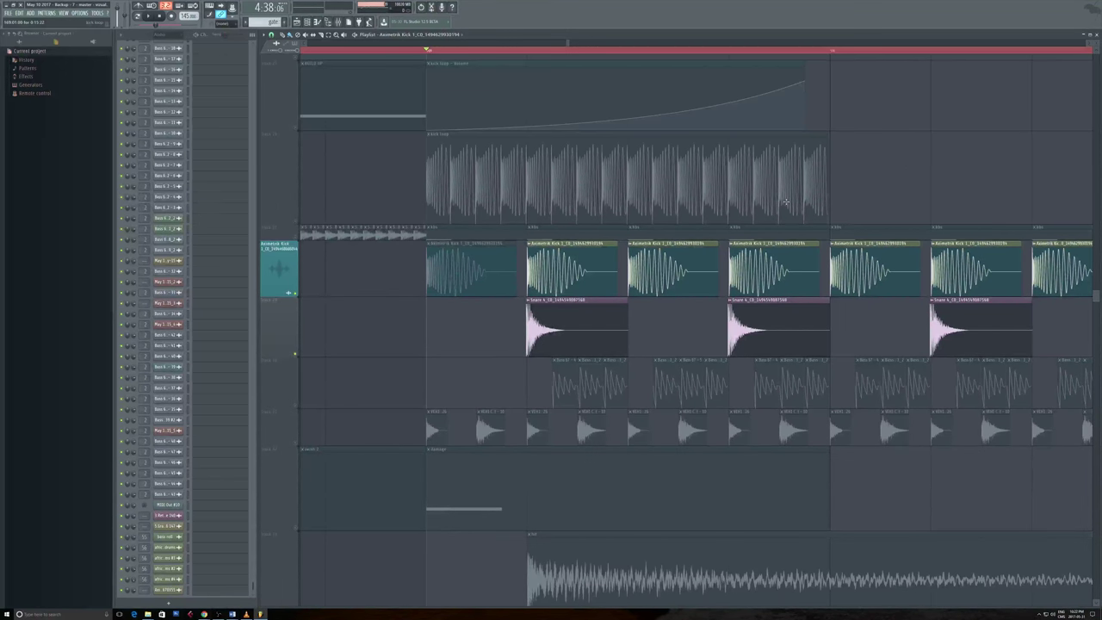
Step: Play the soloed kick and snare from the start of the drop and stop playback
scroll(504, 346, "up", 2)
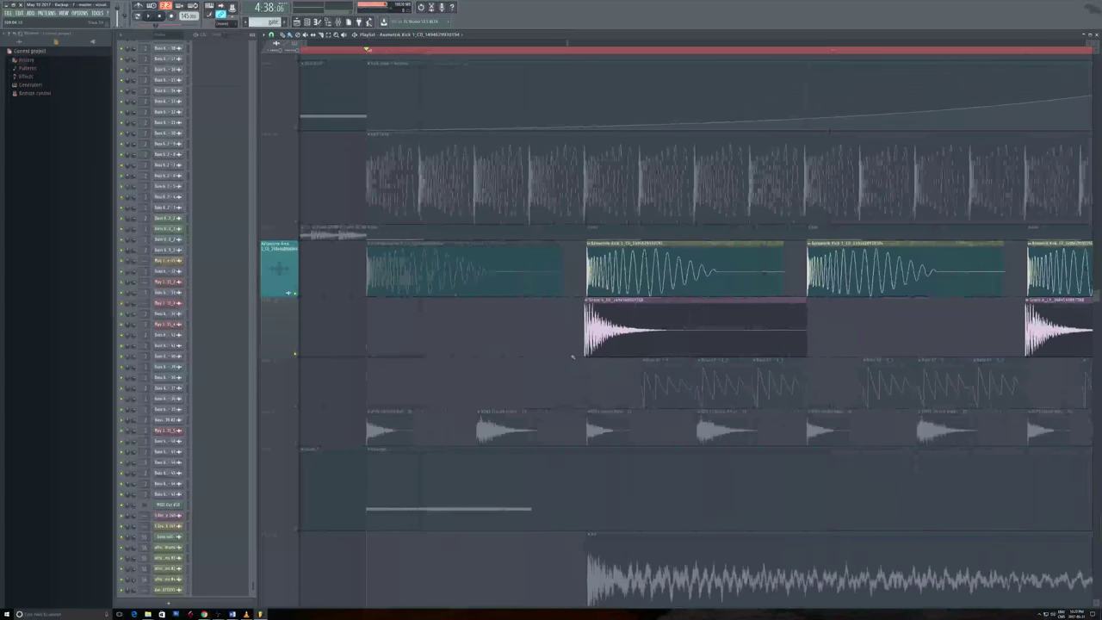
scroll(539, 341, "left", 3)
scroll(598, 350, "right", 2)
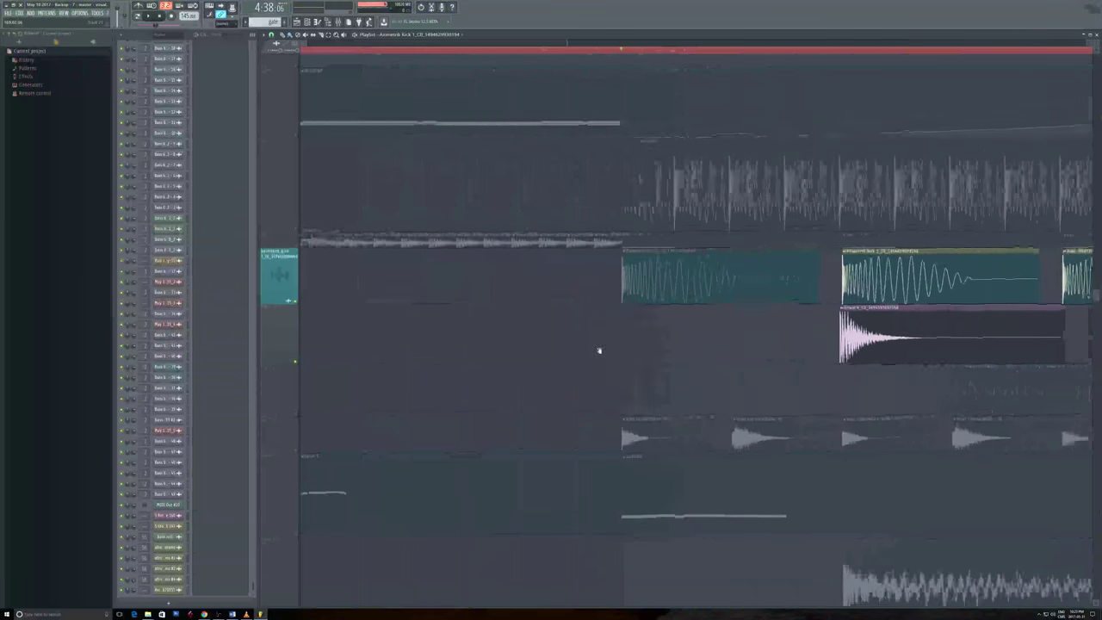
scroll(551, 340, "right", 1)
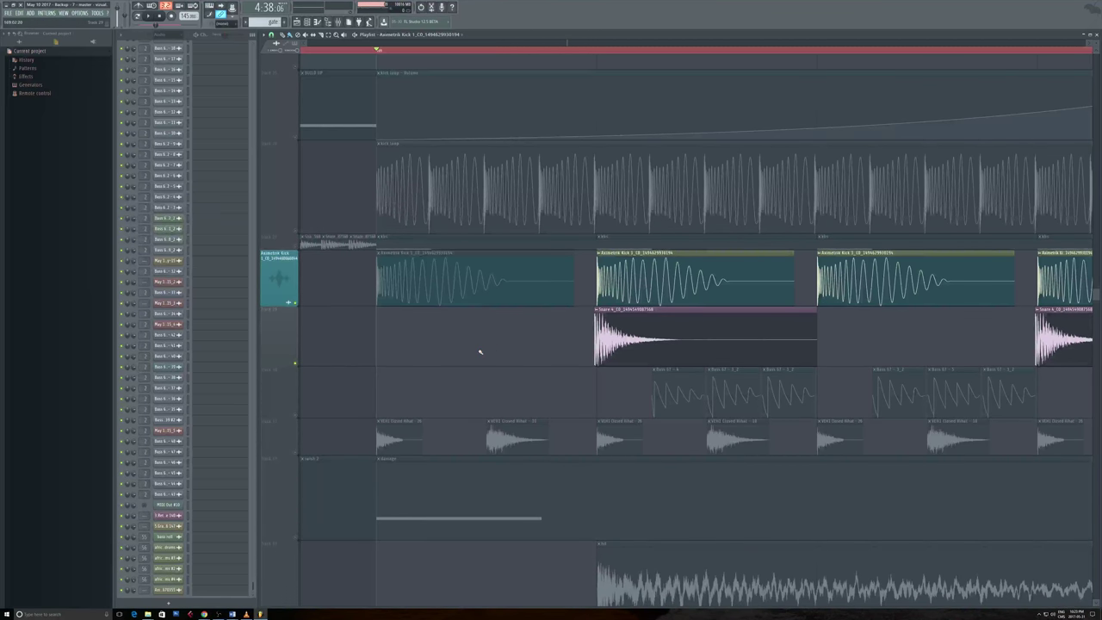
scroll(482, 342, "down", 2, "ctrl")
key("space")
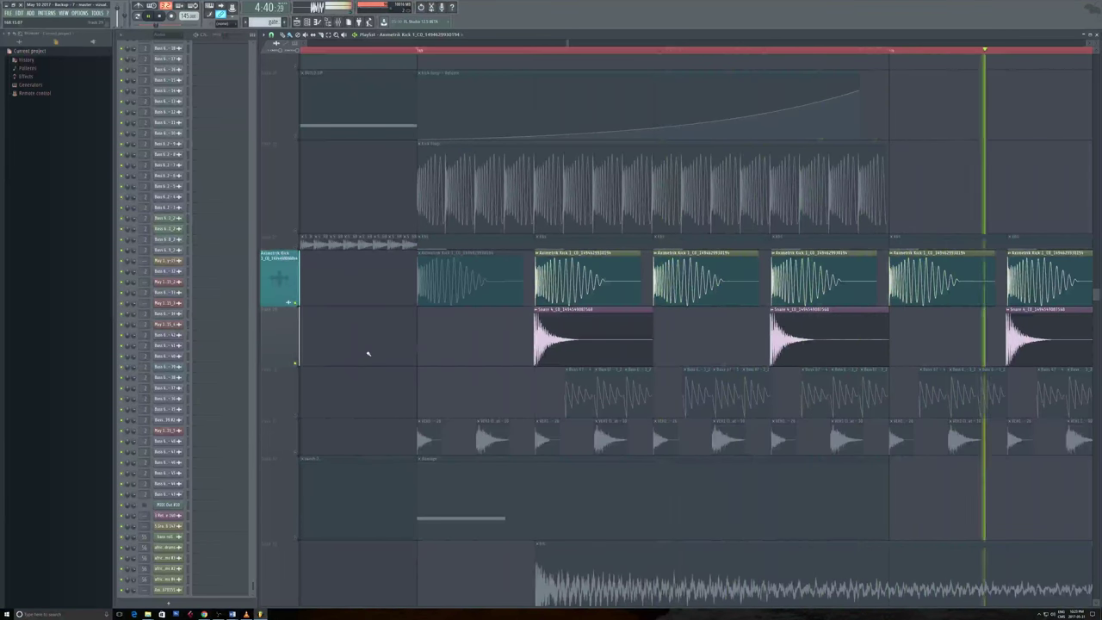
key("space")
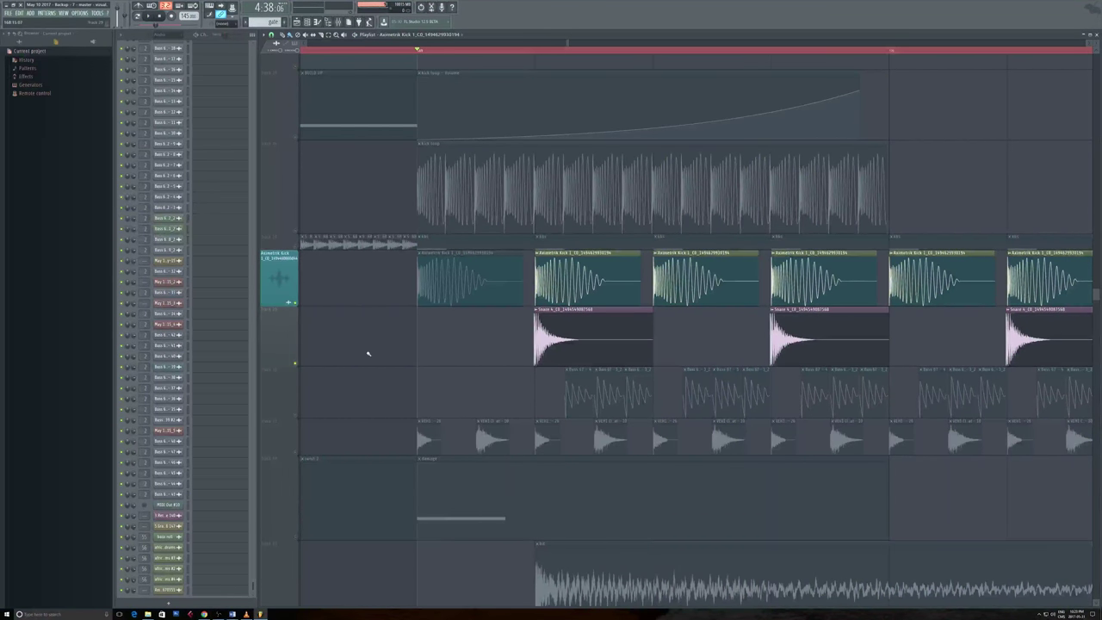
Step: Replay the soloed kick and snare clips, stop playback and restore all playlist tracks from solo
scroll(403, 342, "down", 2, "ctrl")
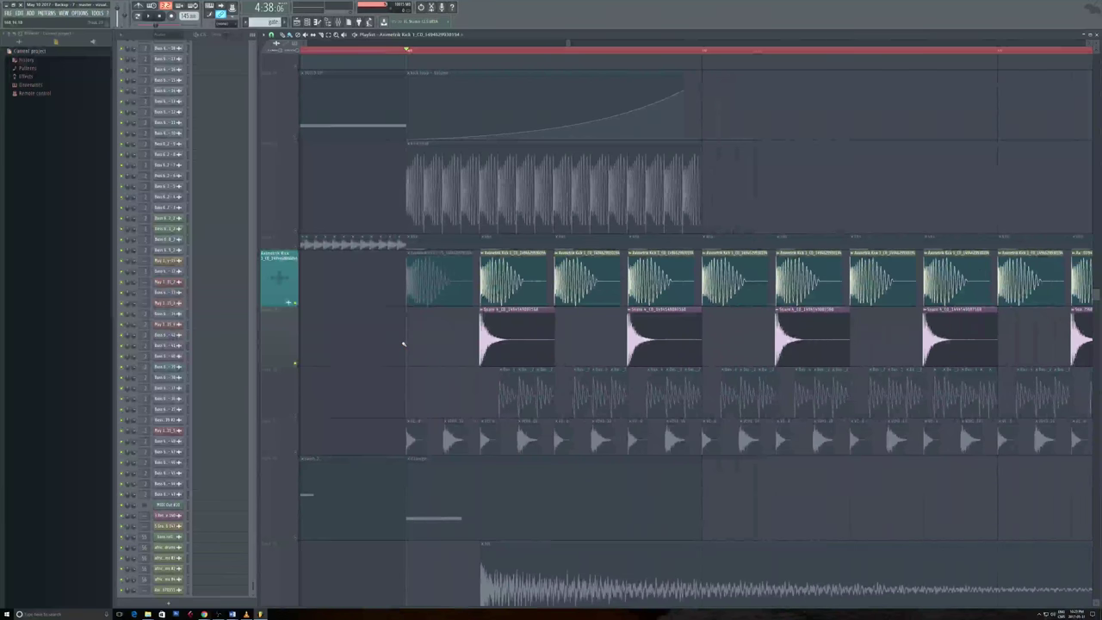
scroll(446, 339, "up", 2)
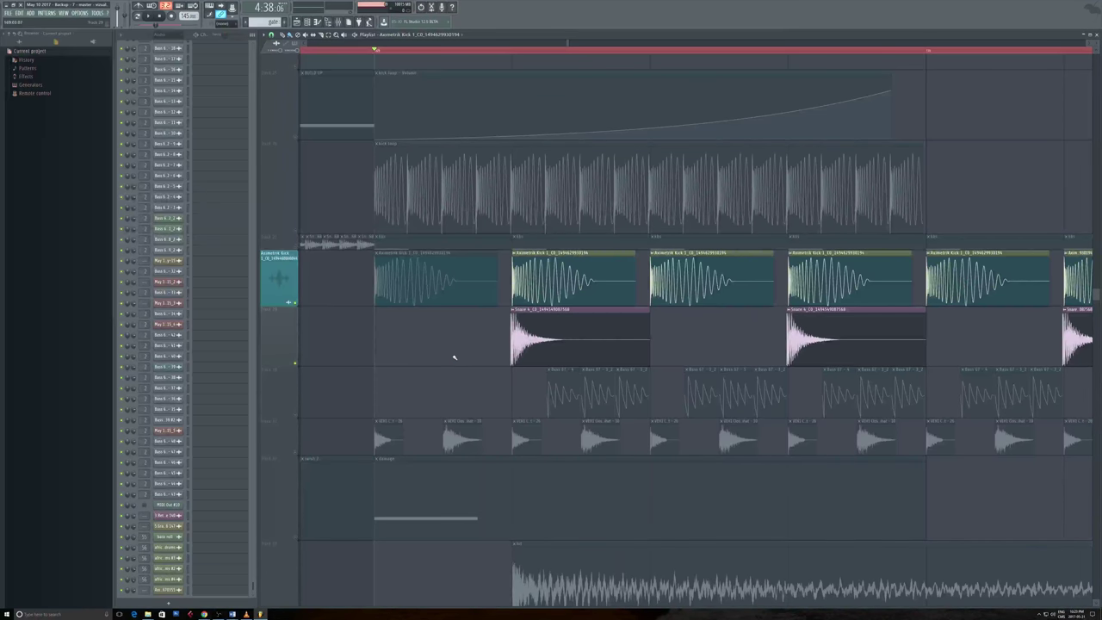
key("space")
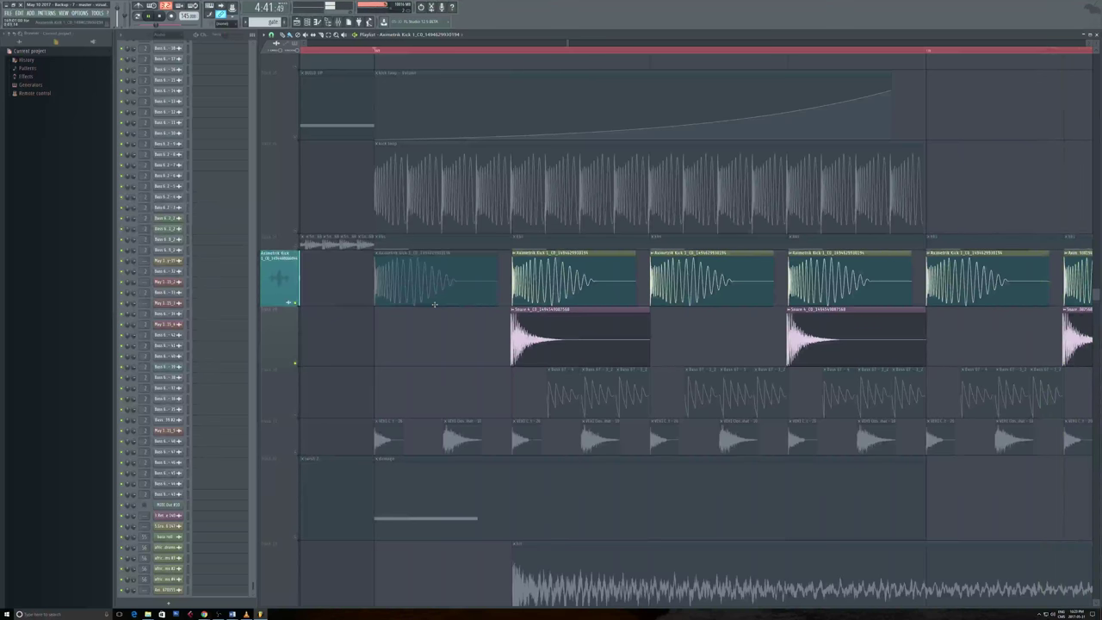
key("space")
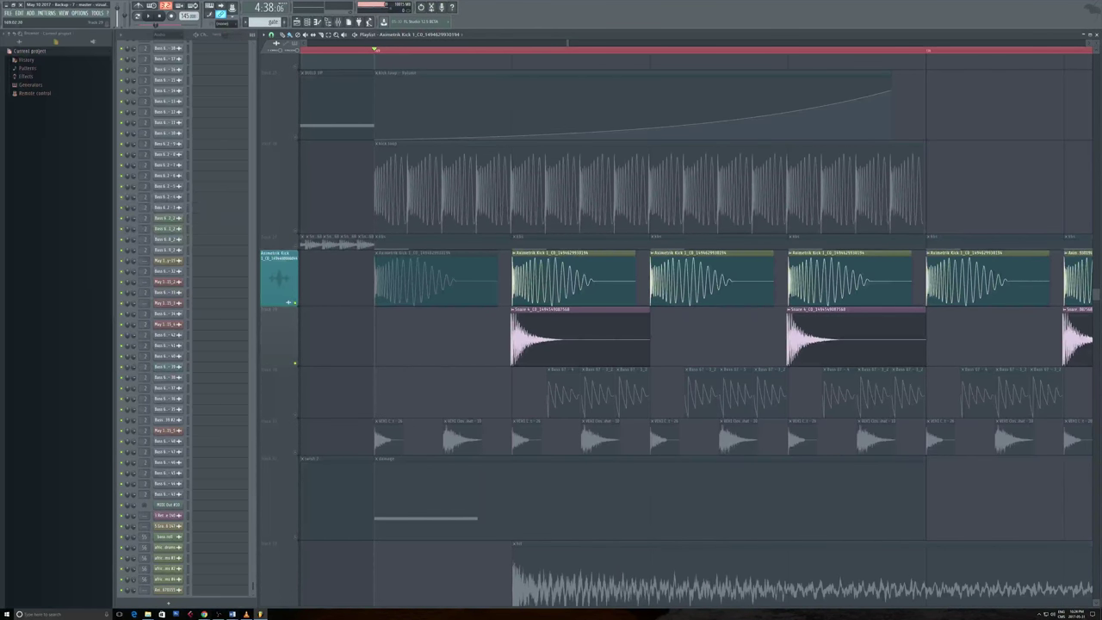
right_click(295, 303)
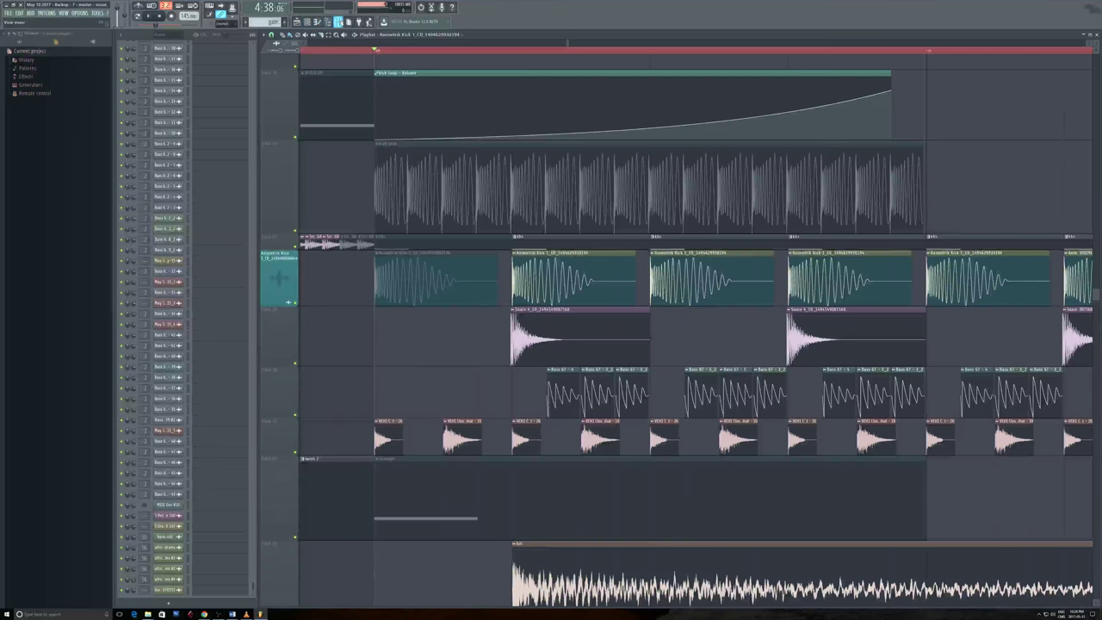
Step: Inspect the EQ curve of the last FabFilter Pro-Q on mixer Insert 1 and close the plugin
left_click(221, 15)
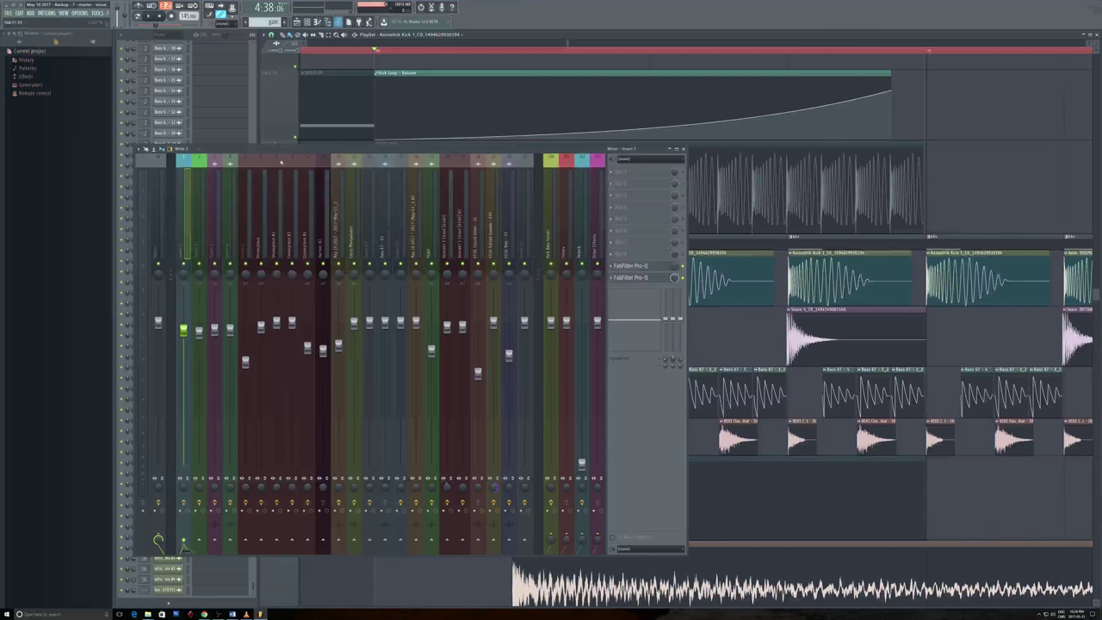
left_click(650, 279)
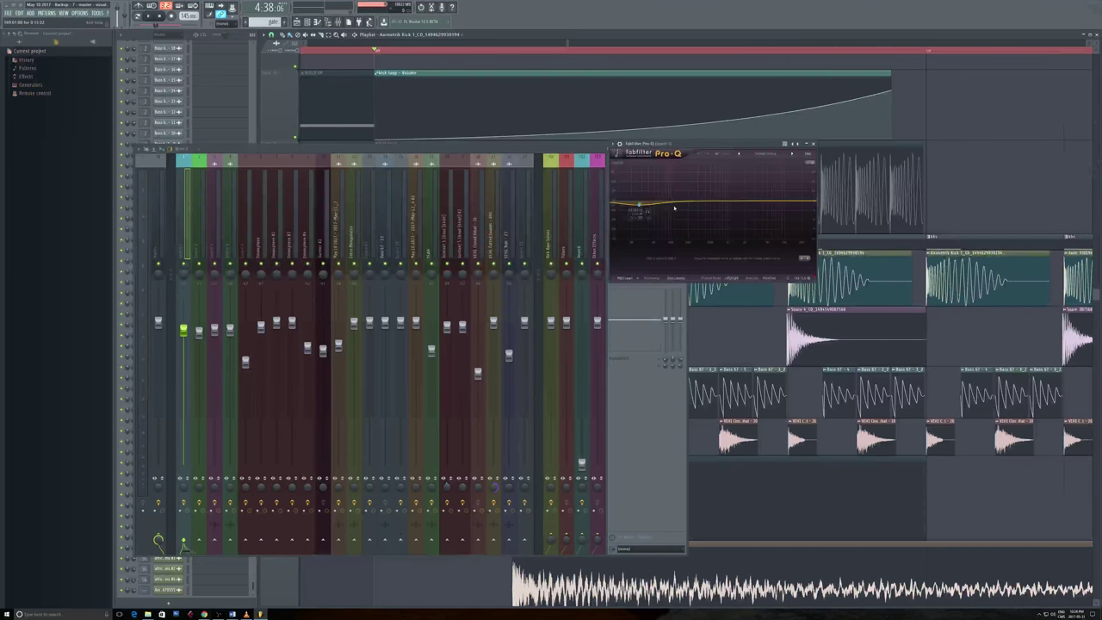
left_click(813, 144)
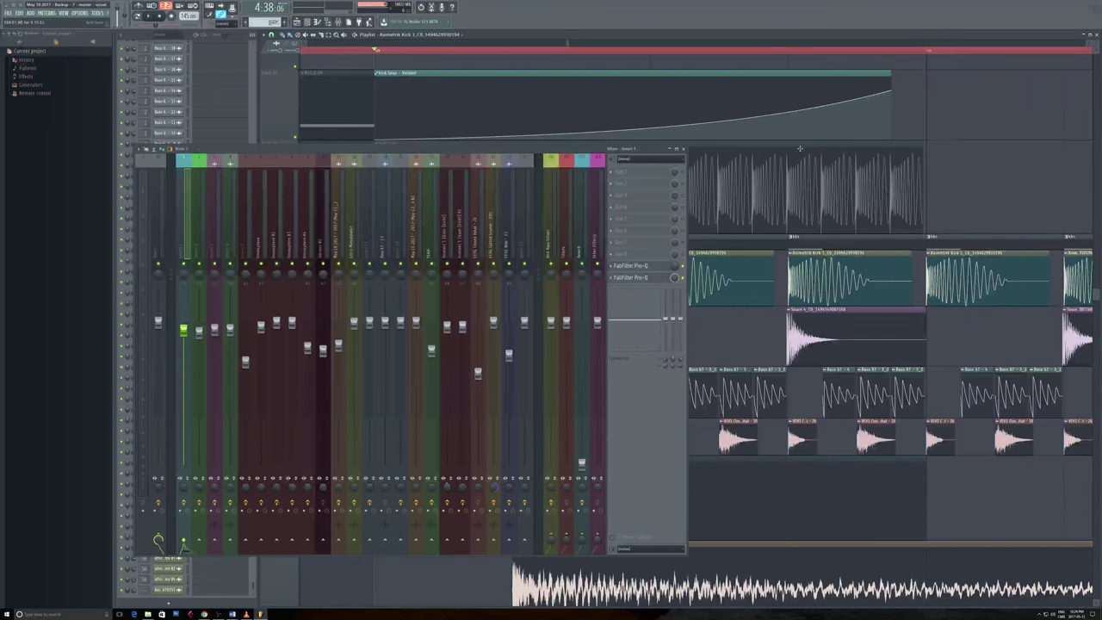
Step: Inspect the bands of the first FabFilter Pro-Q on mixer Insert 2, and close the plugin and mixer
key("Right")
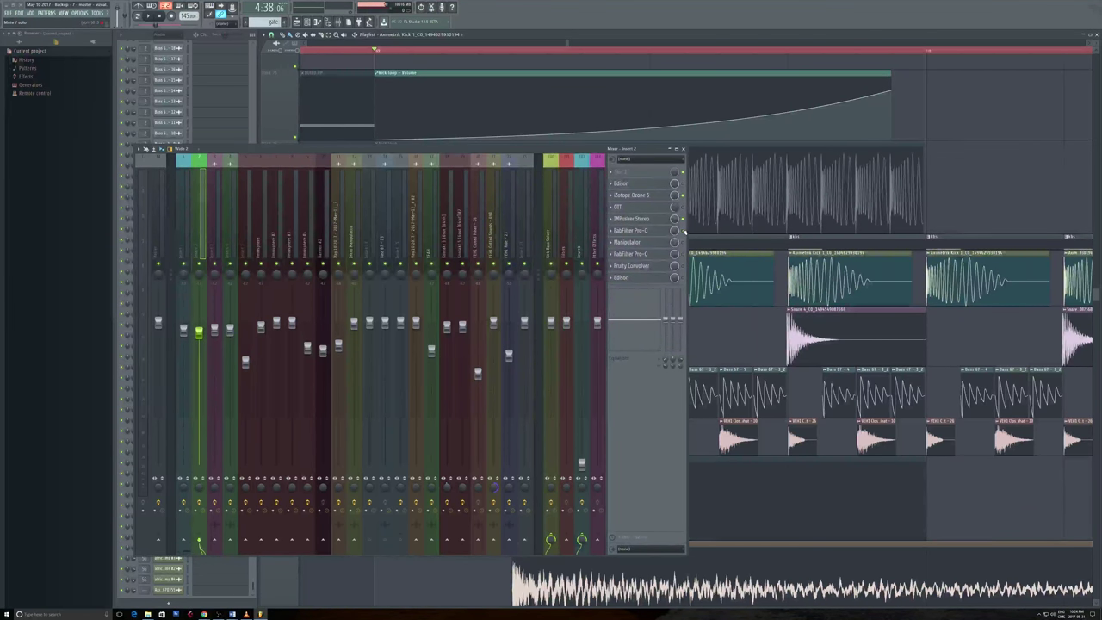
left_click(656, 230)
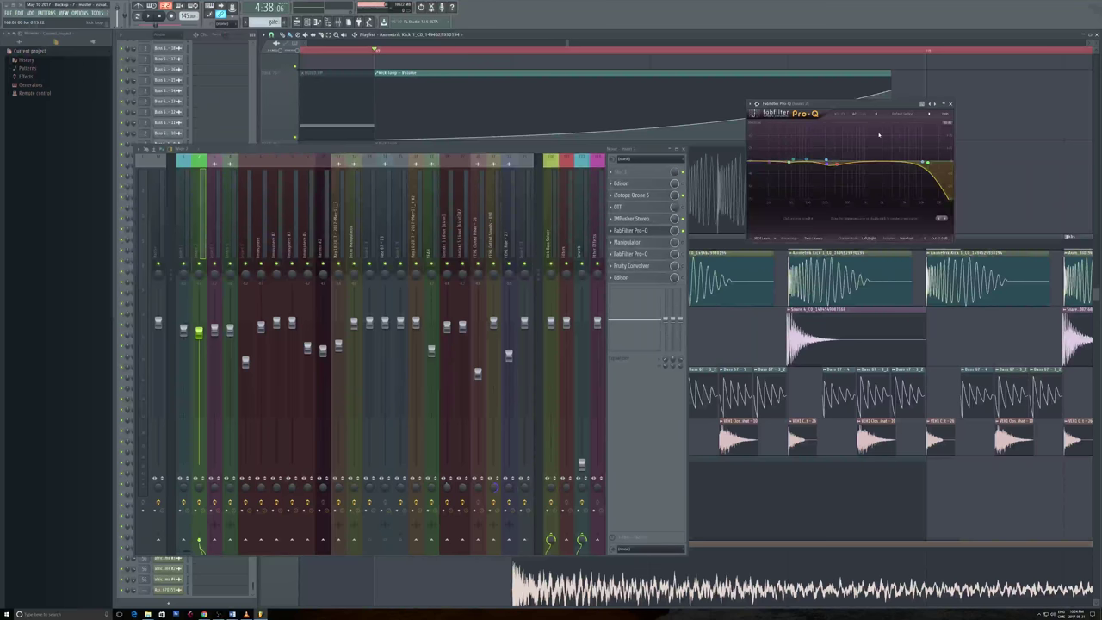
left_click(826, 164)
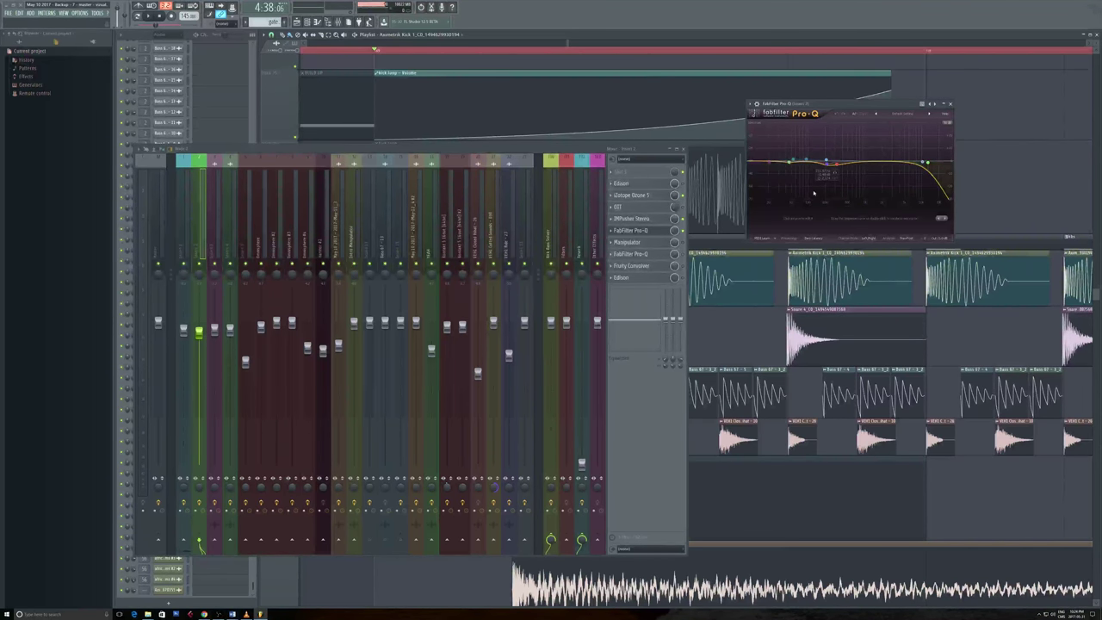
left_click(950, 104)
left_click(681, 149)
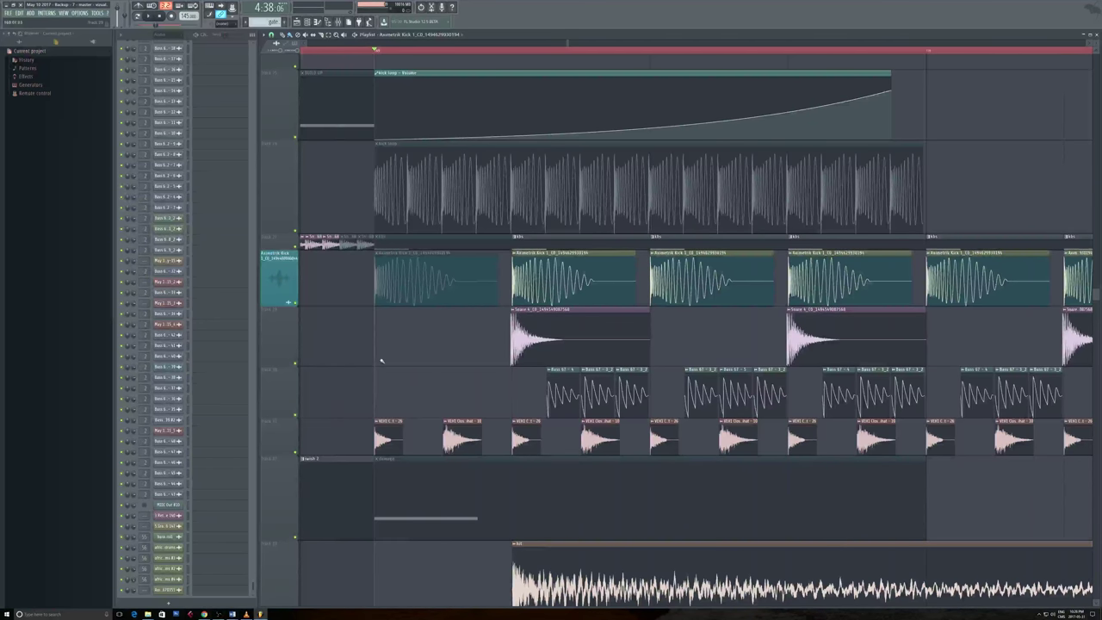
Step: Open the Reaktor5 FX plugin on the Kick Bass Solver mixer track and place its window clear of the mixer
scroll(382, 361, "down", 5)
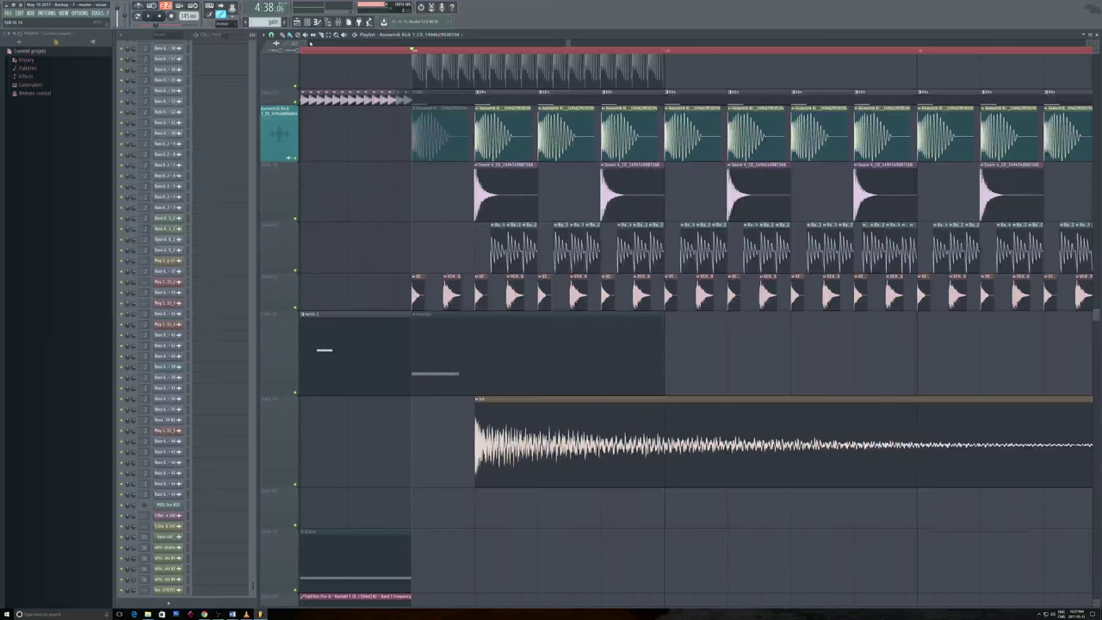
key("F9")
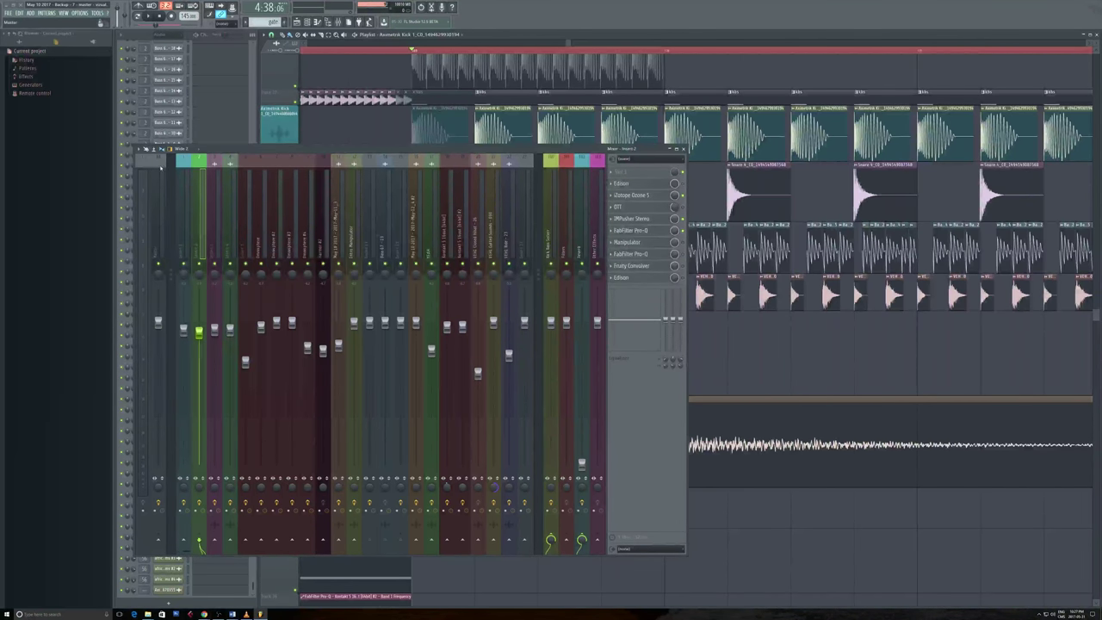
left_click(160, 167)
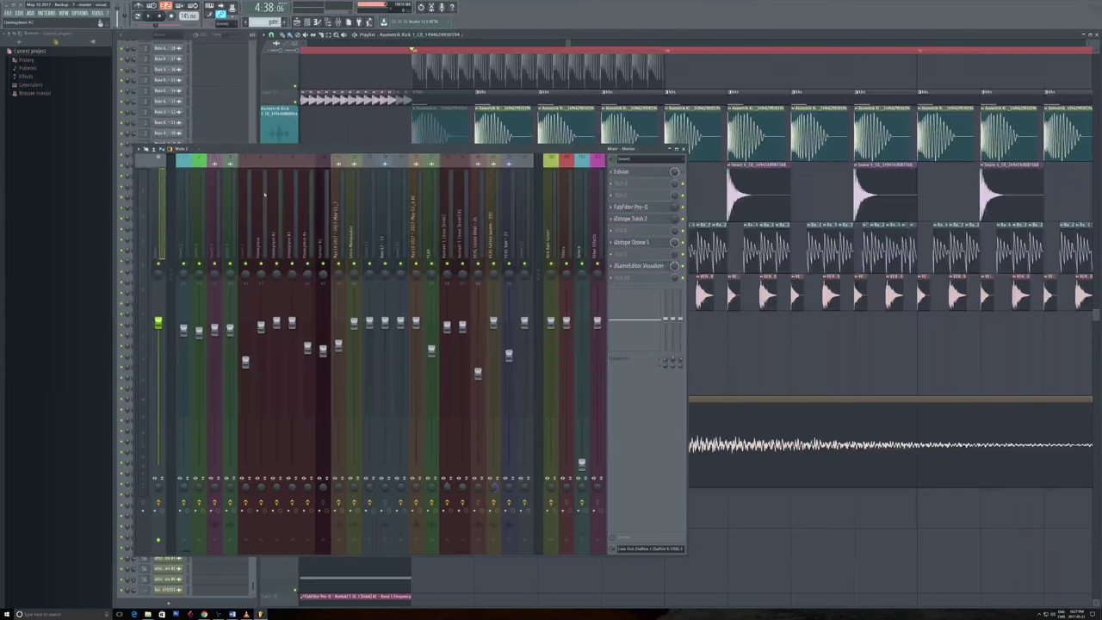
left_click(554, 226)
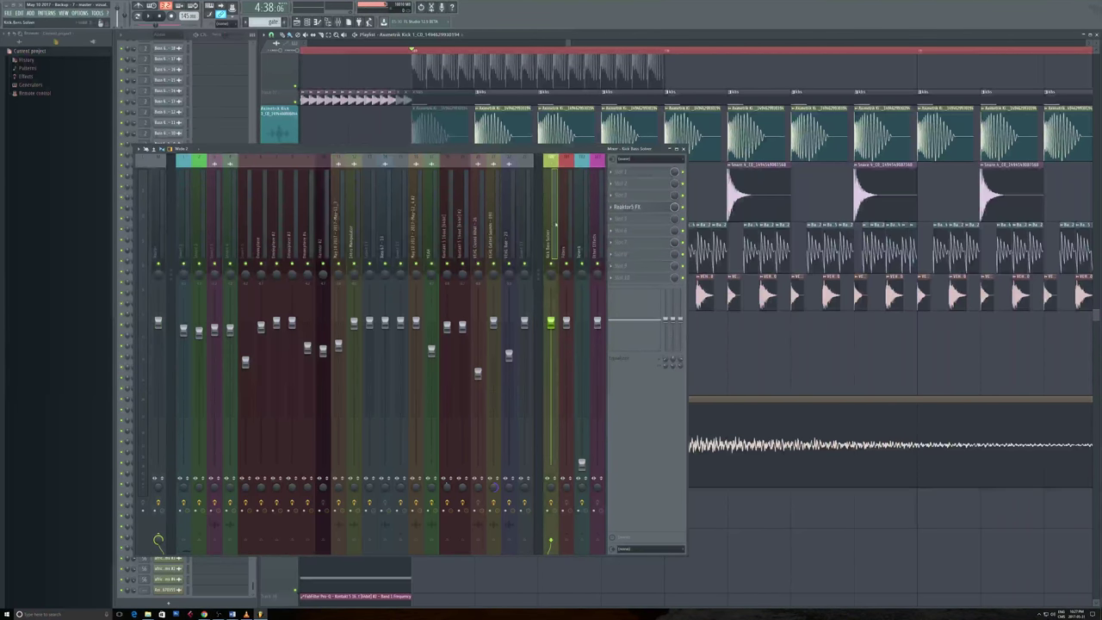
left_click(627, 207)
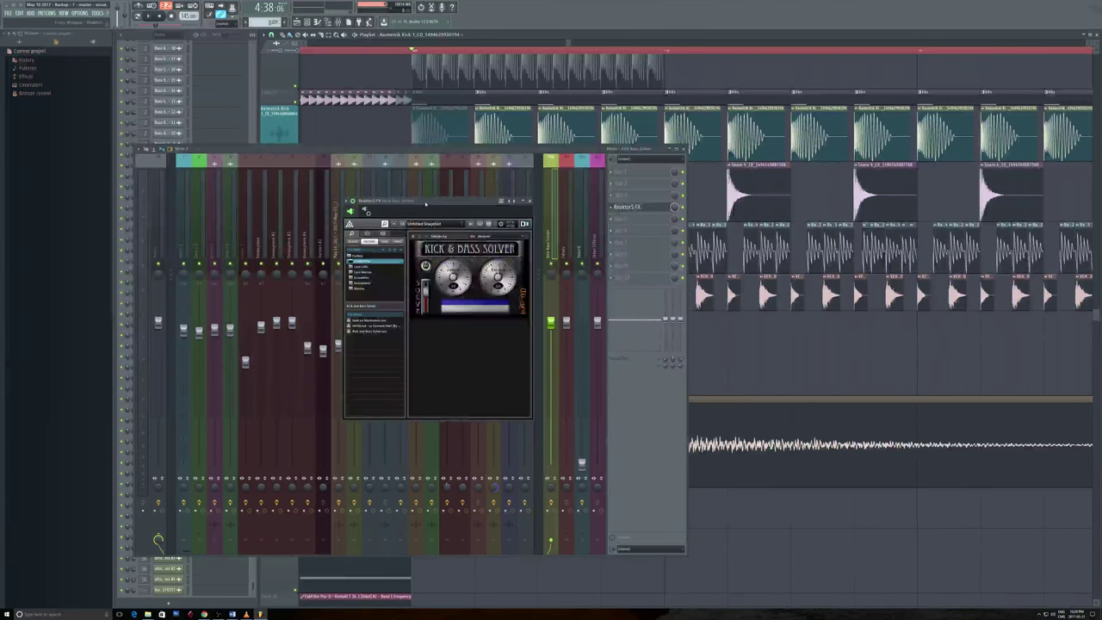
left_click_drag(425, 203, 751, 211)
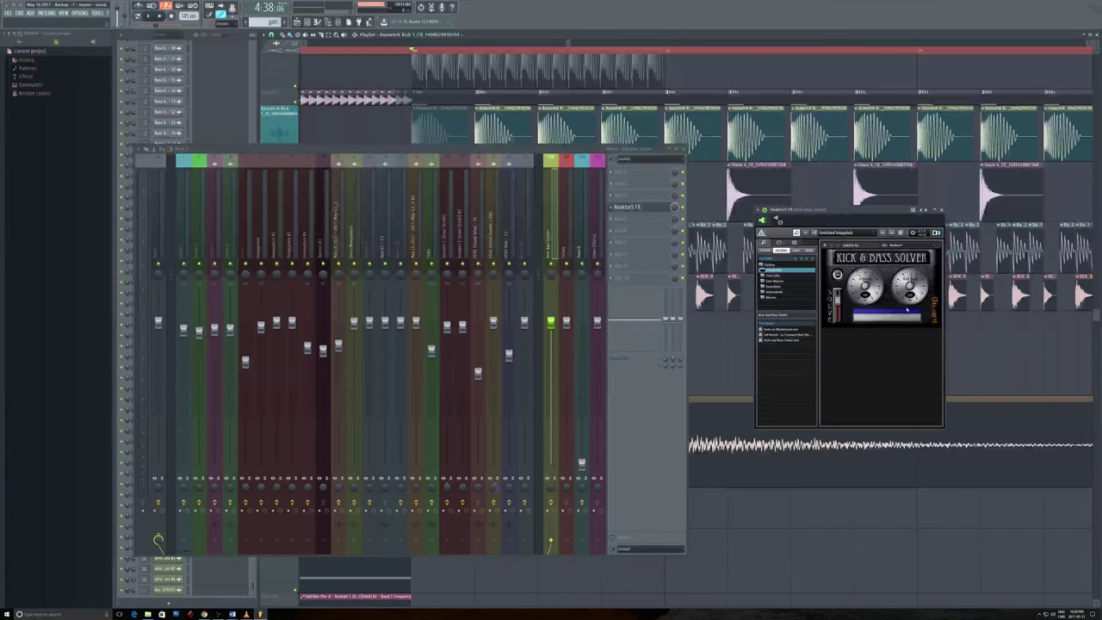
left_click_drag(866, 211, 915, 183)
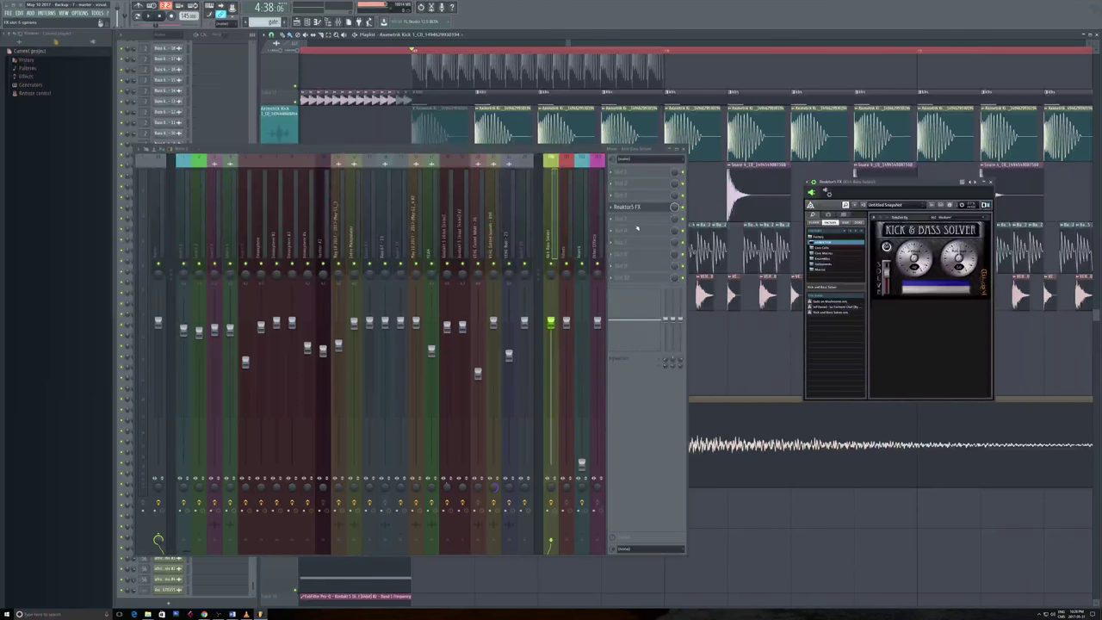
Step: Add FabFilter Pro-Q after Reaktor5 FX on the Kick Bass Solver track, sweep its low-cut band up and back to the lowest frequencies, and close it
left_click(635, 222)
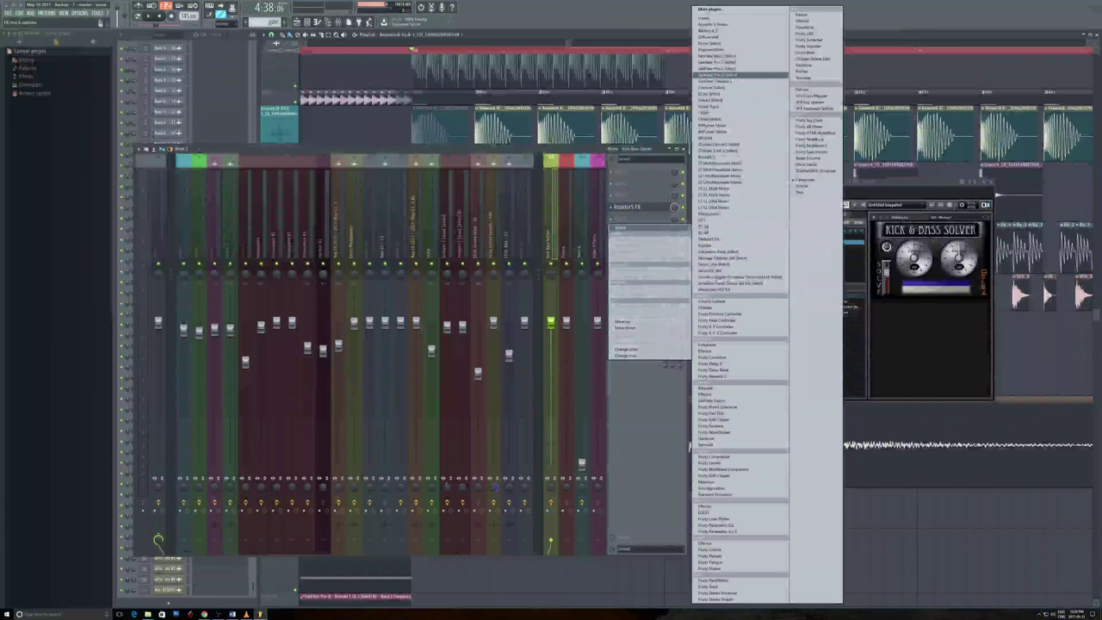
left_click(716, 75)
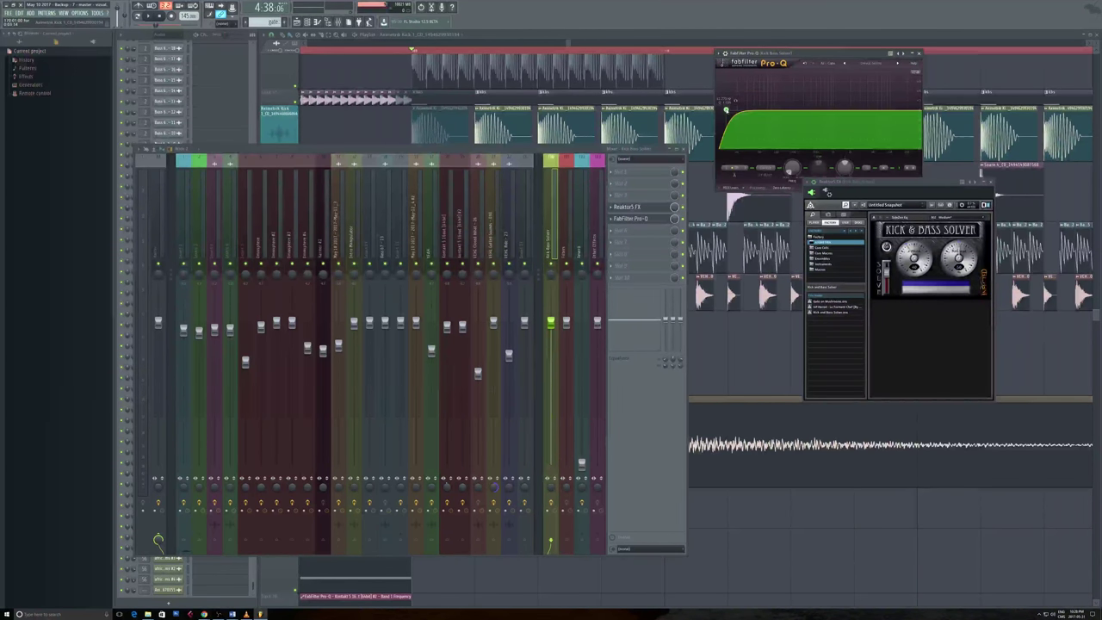
left_click_drag(726, 109, 818, 112)
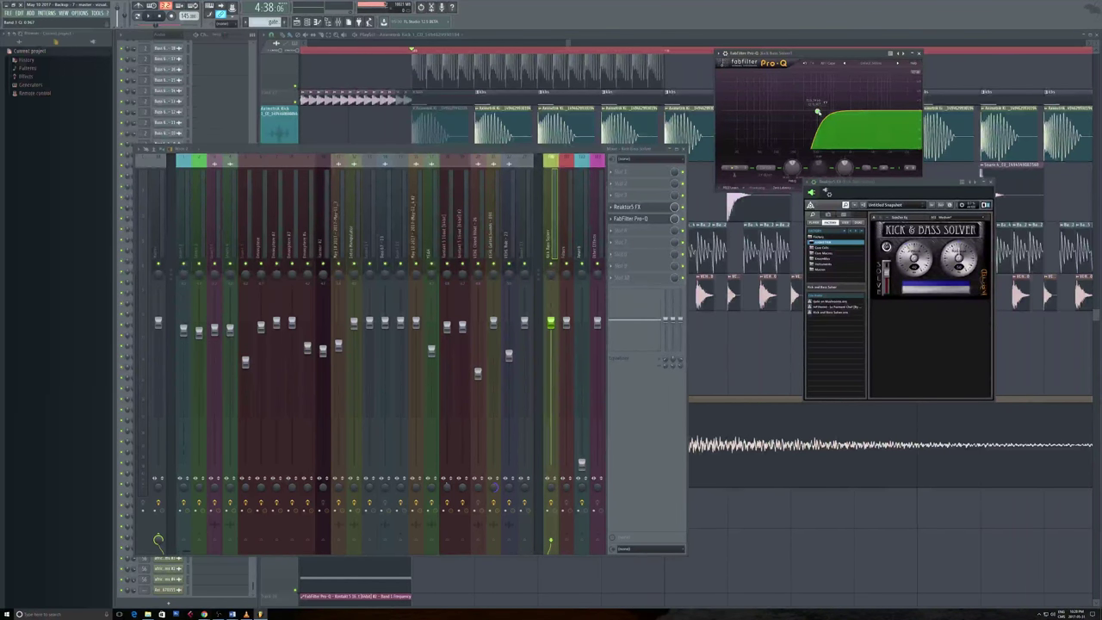
left_click_drag(817, 112, 719, 111)
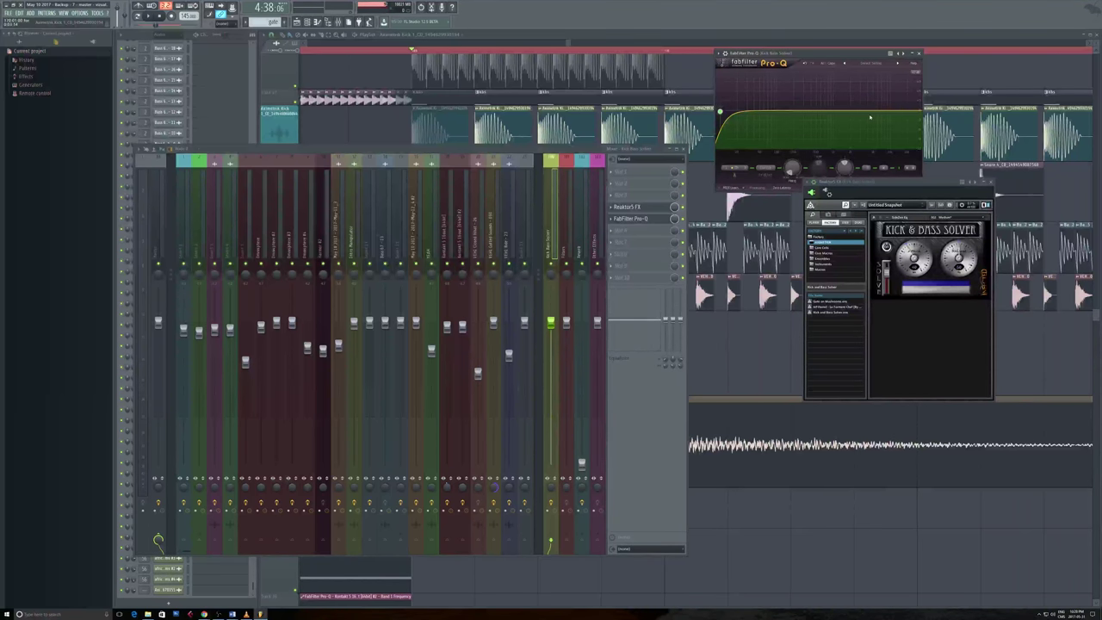
right_click(721, 113)
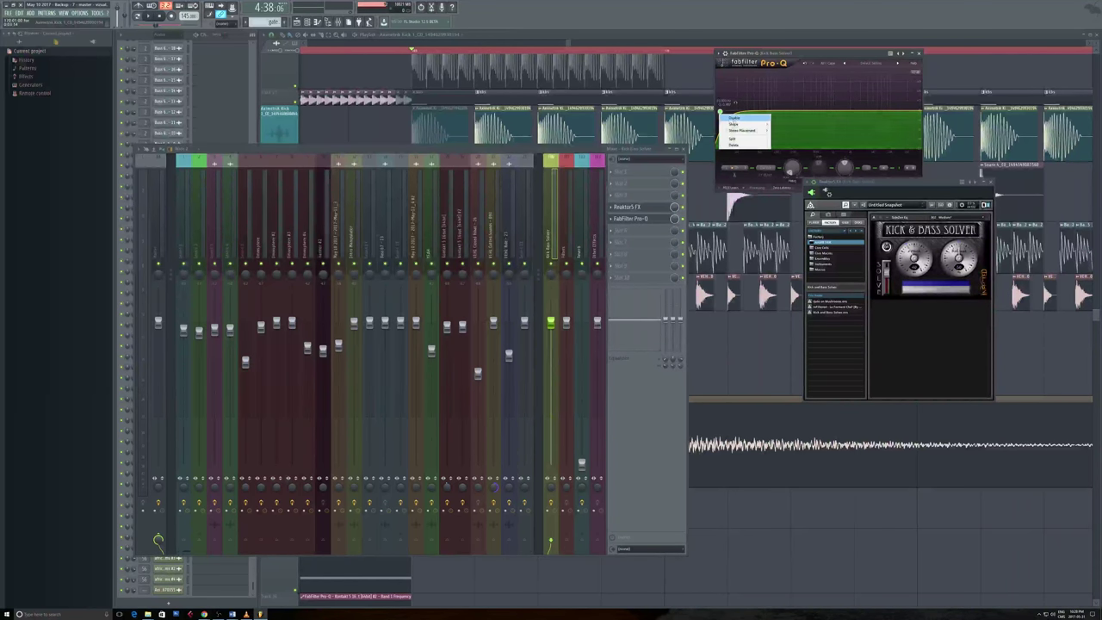
key("Escape")
left_click(918, 53)
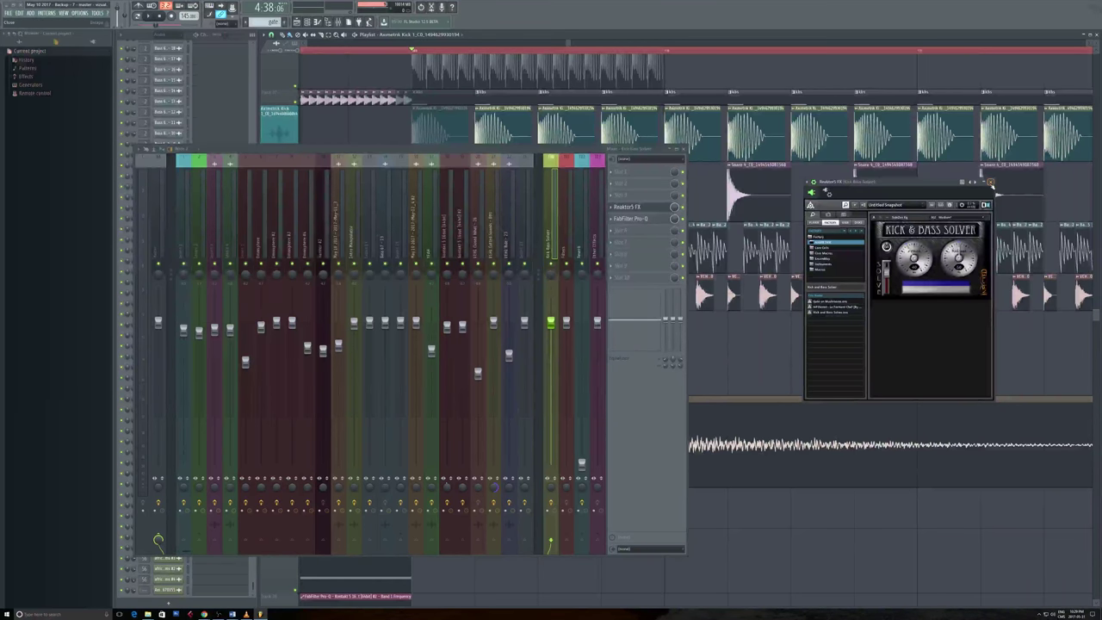
Step: Close the Reaktor5 FX plugin and the mixer to view more of the drop in the playlist
left_click(991, 184)
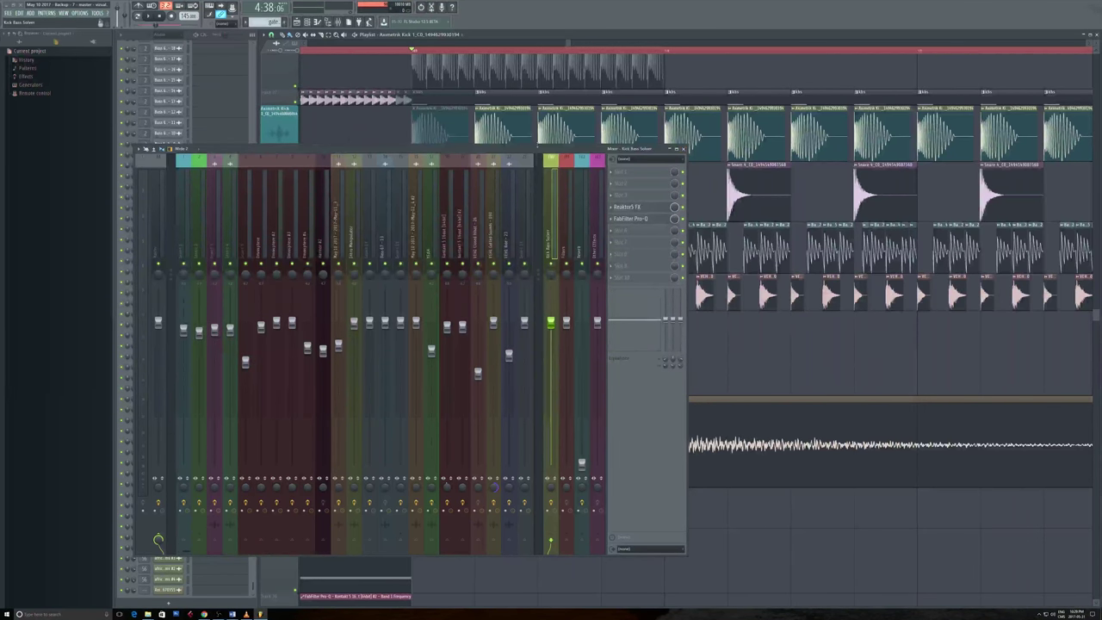
left_click_drag(684, 149, 649, 175)
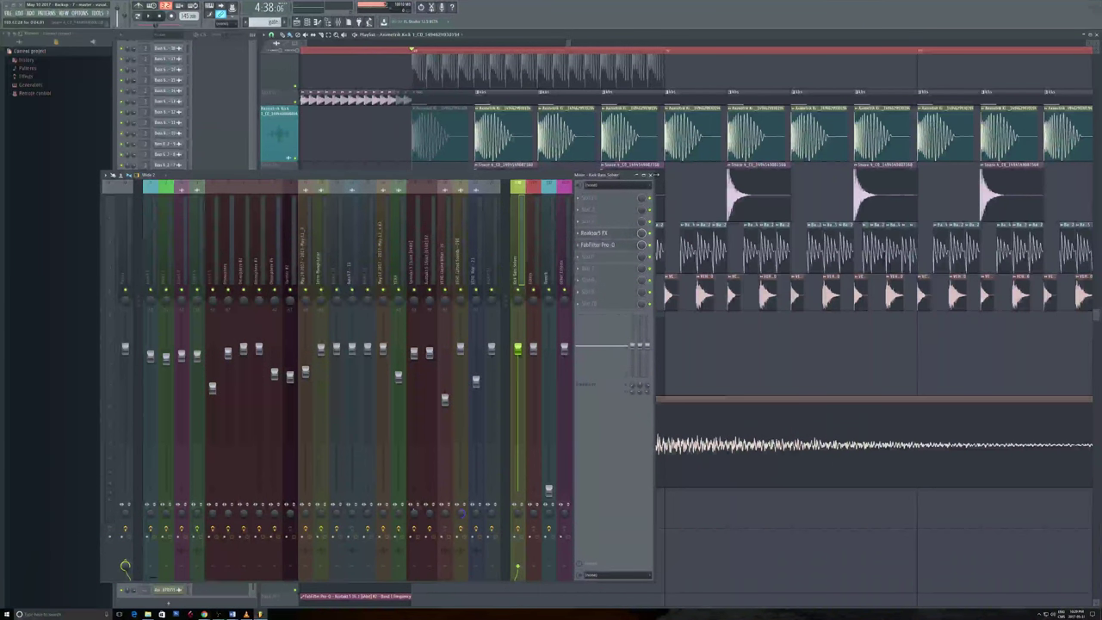
left_click(650, 175)
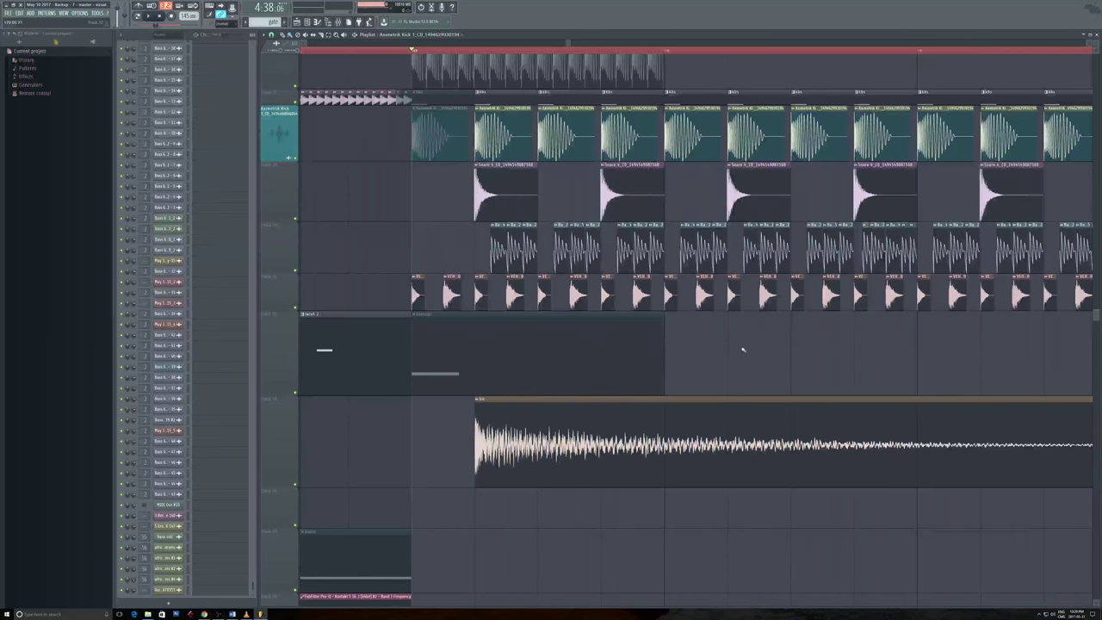
scroll(769, 345, "down", 5)
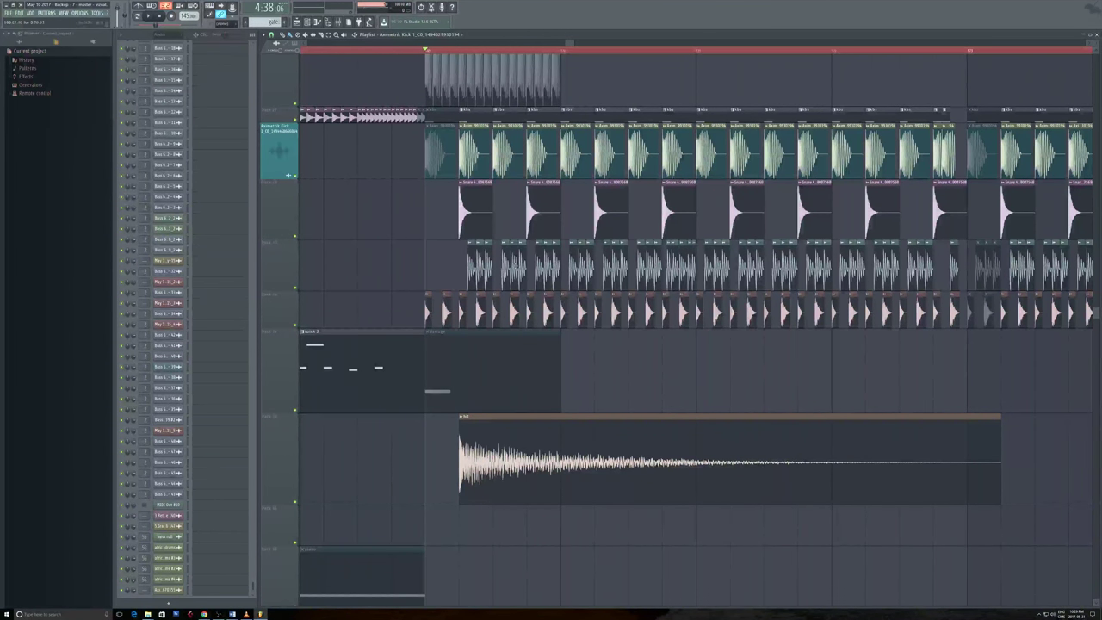
Step: Open iZotope Ozone 5 on the Master mixer track and place its window clear of the mixer
left_click(338, 26)
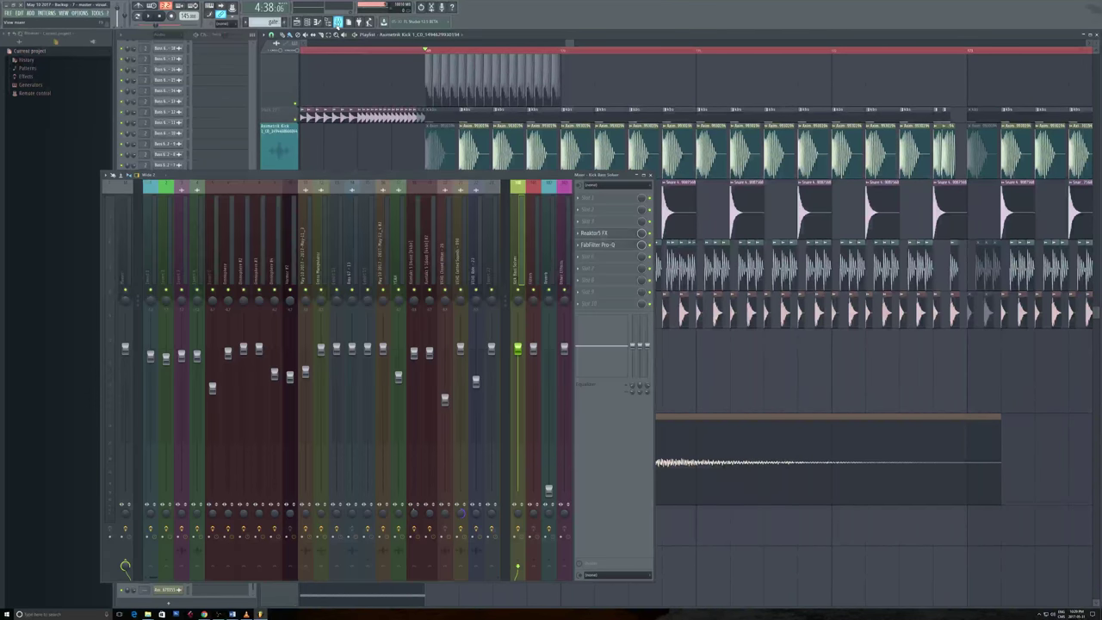
left_click(129, 186)
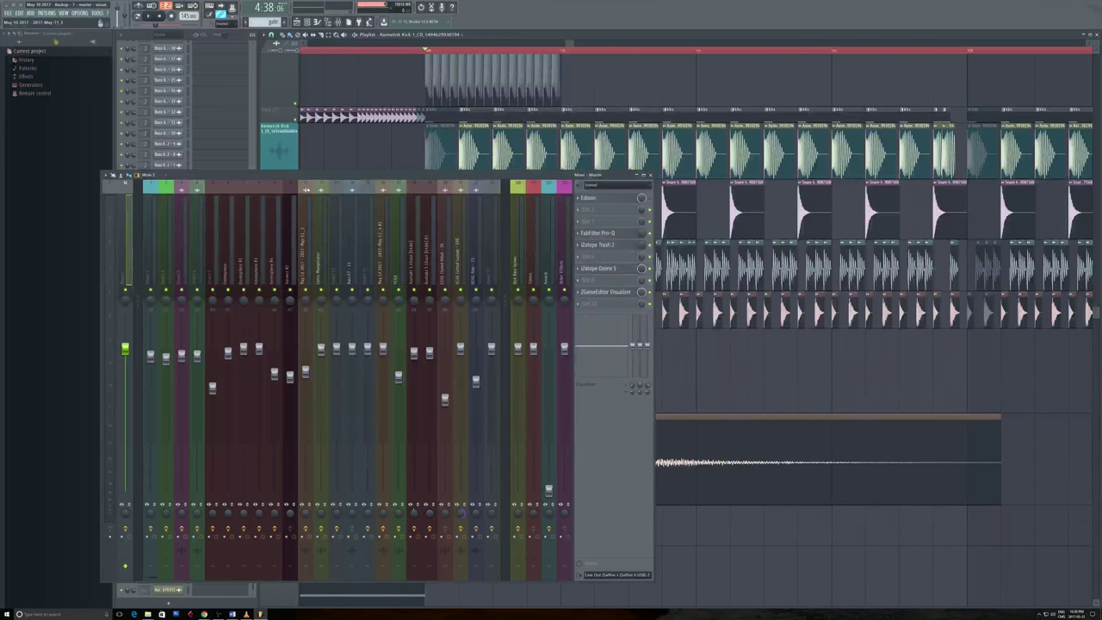
left_click(602, 268)
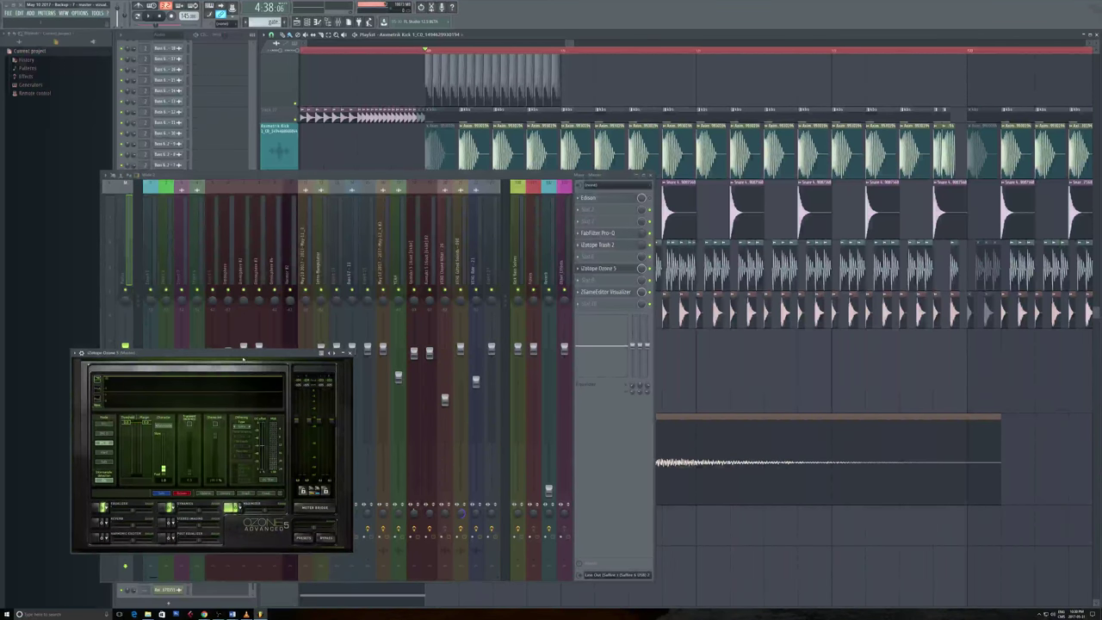
left_click_drag(255, 358, 903, 185)
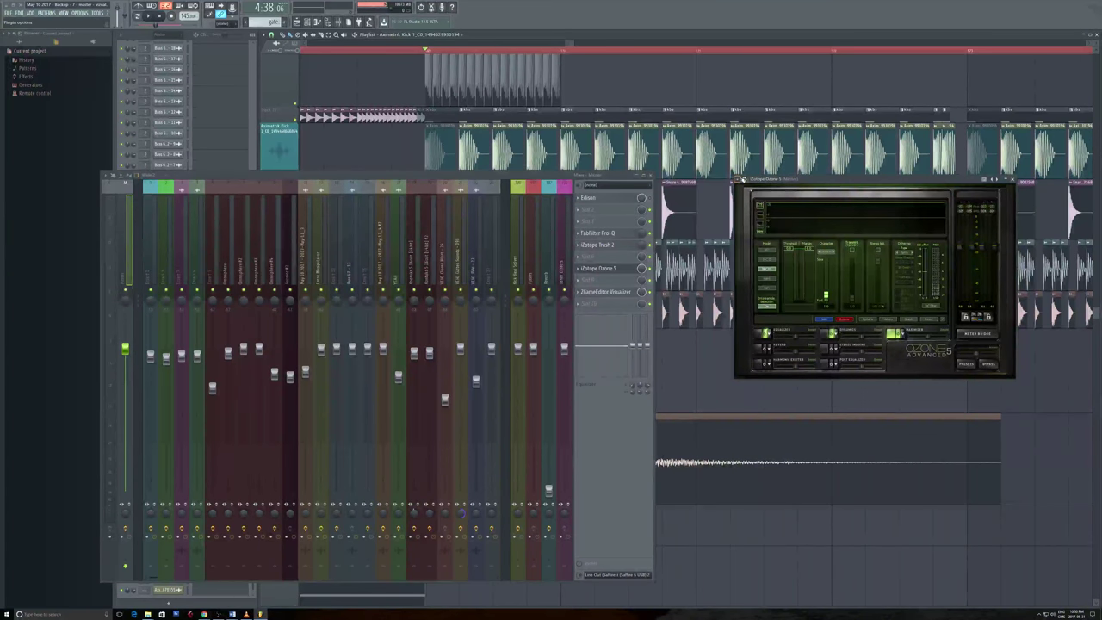
Step: Inspect Ozone's Equalizer and multiband Dynamics modules, selecting the lowest Dynamics band and playing the drop to check it
left_click(759, 332)
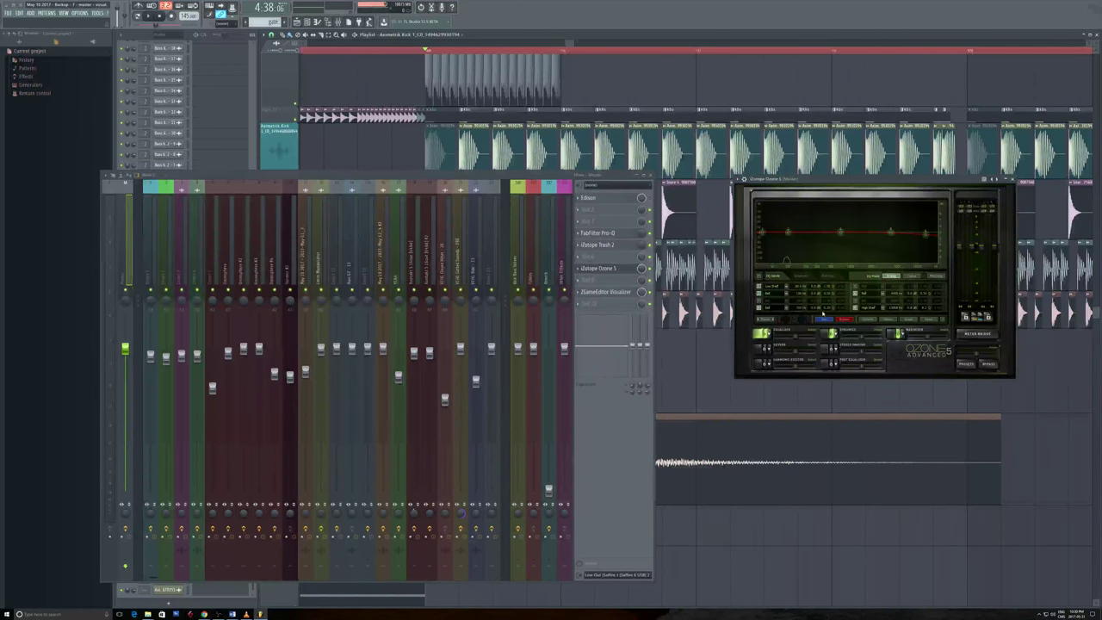
left_click(827, 333)
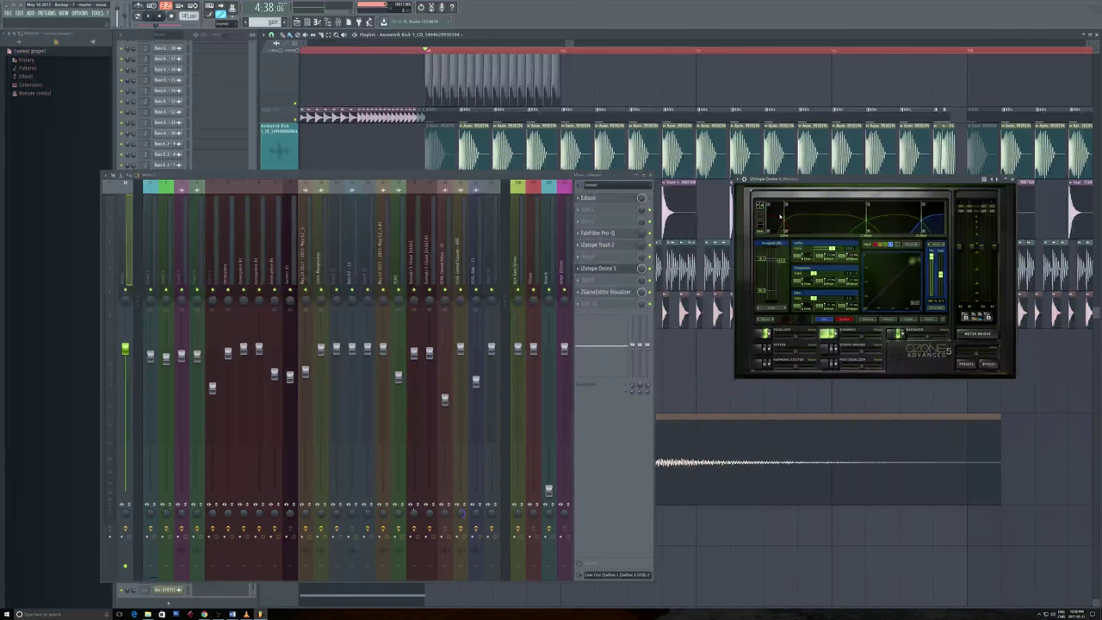
left_click(781, 215)
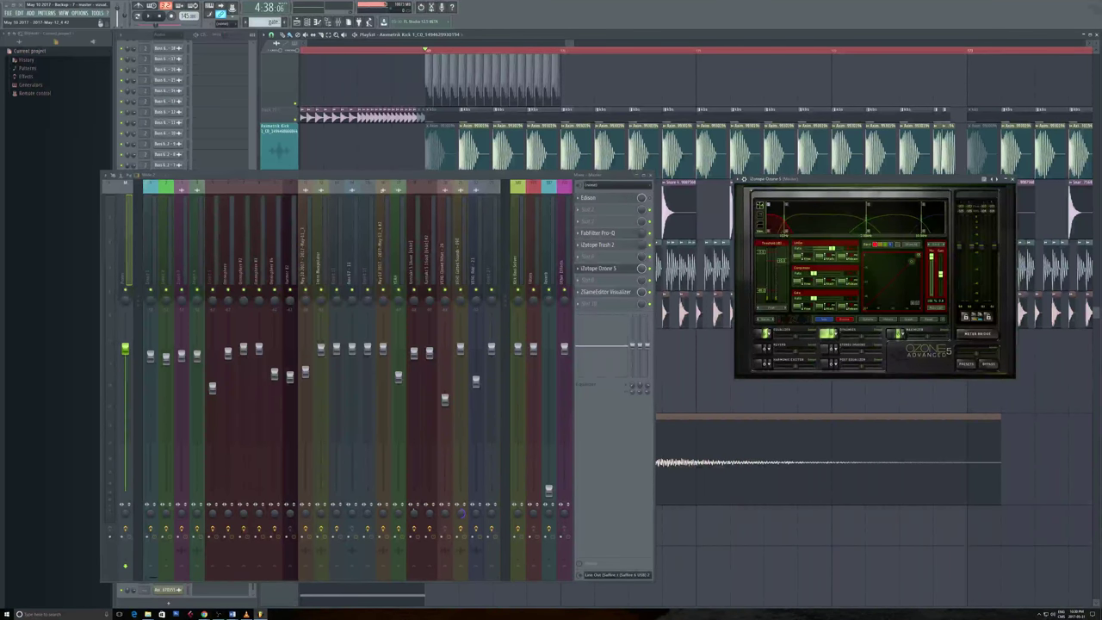
key("space")
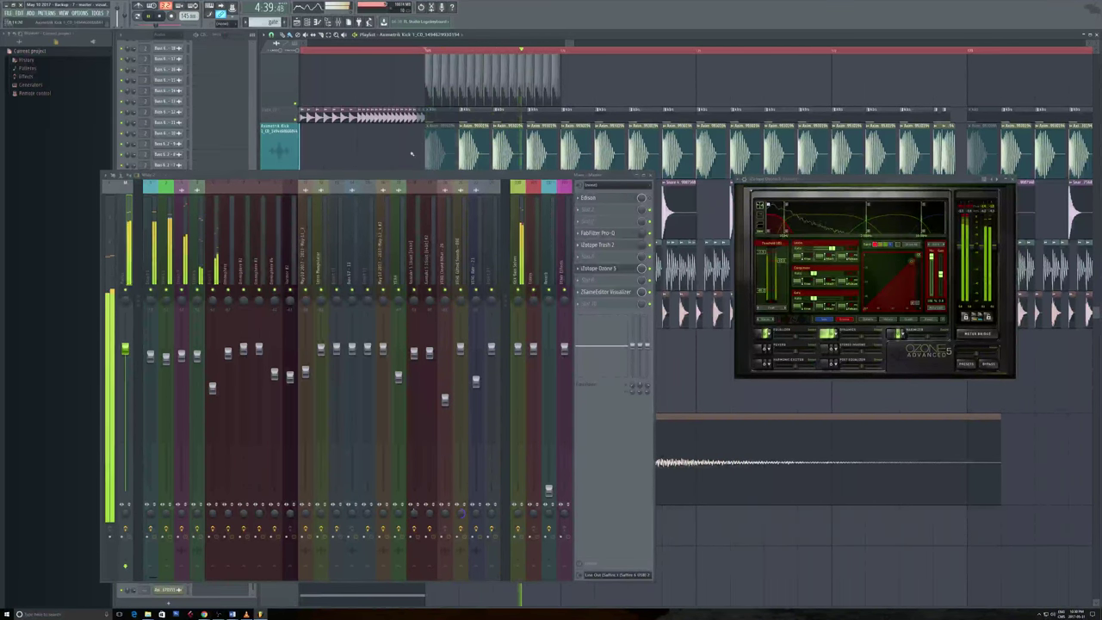
key("space")
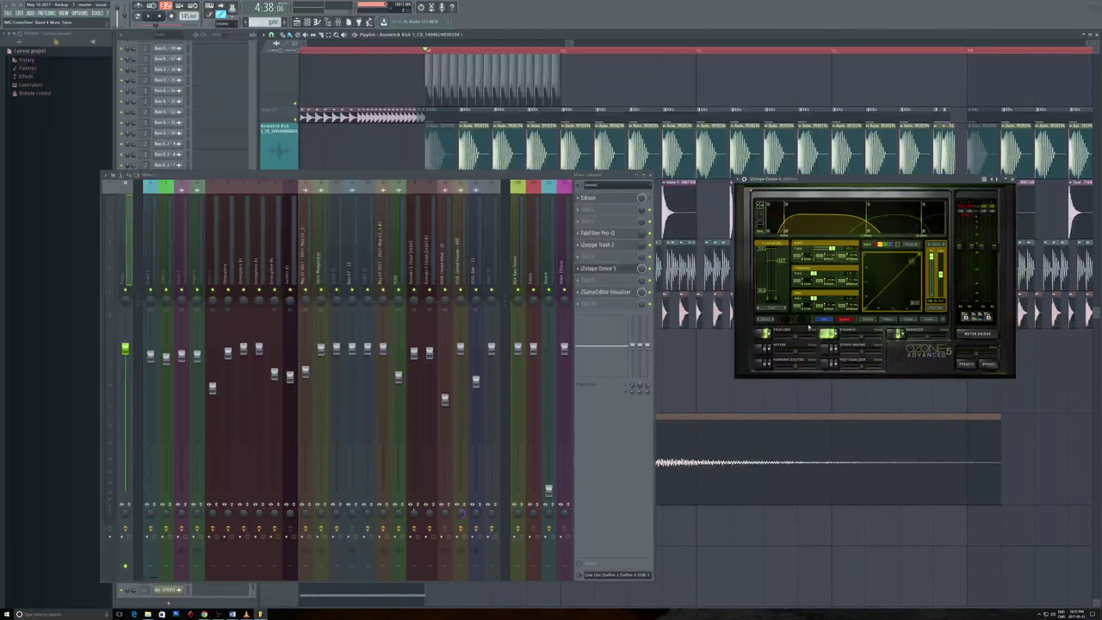
left_click(769, 229)
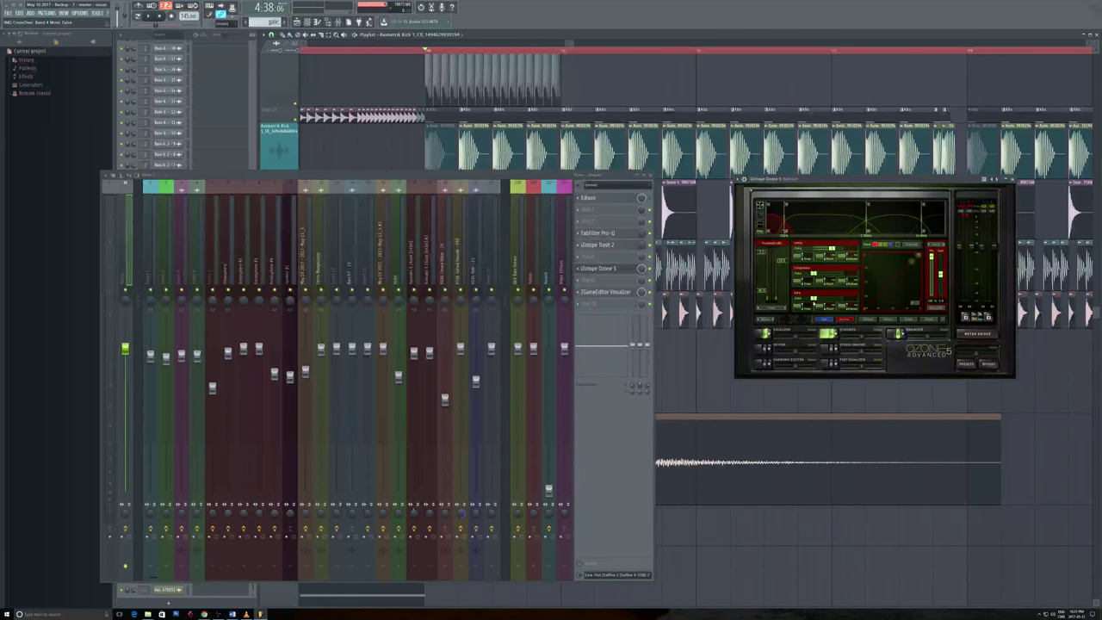
Step: Inspect Ozone's Maximizer module, and close the plugin and the mixer
left_click(895, 333)
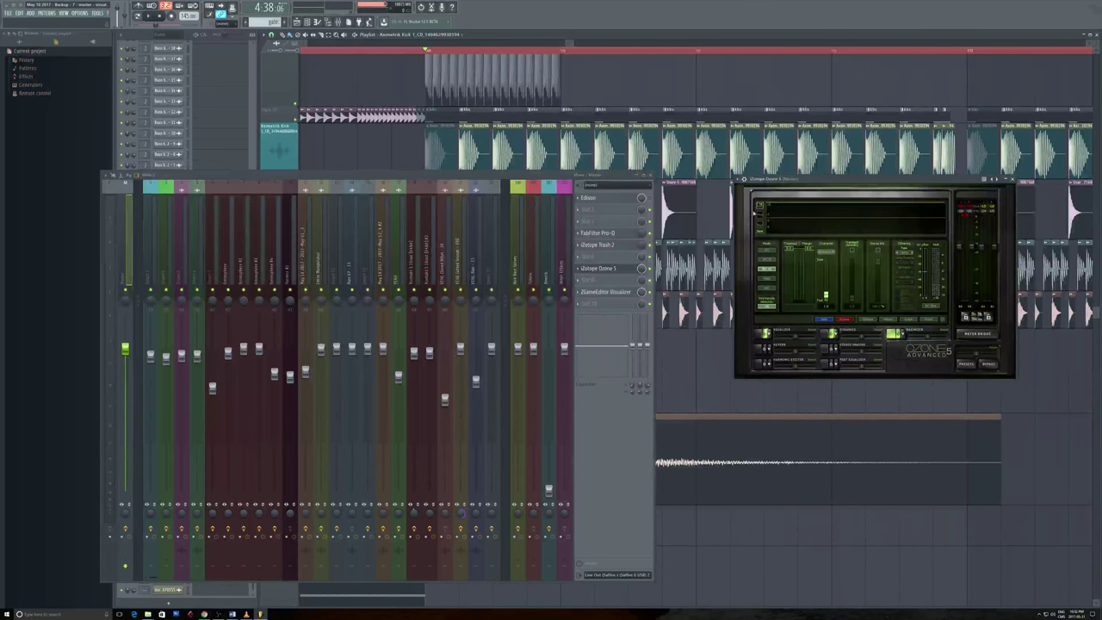
left_click_drag(814, 181, 782, 154)
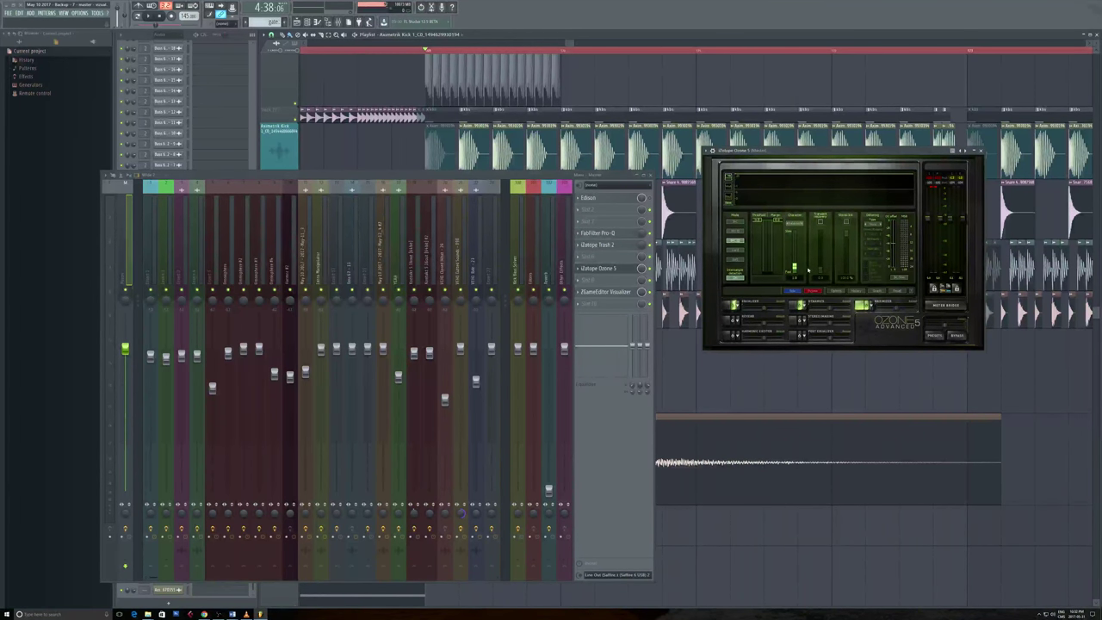
left_click_drag(947, 151, 930, 150)
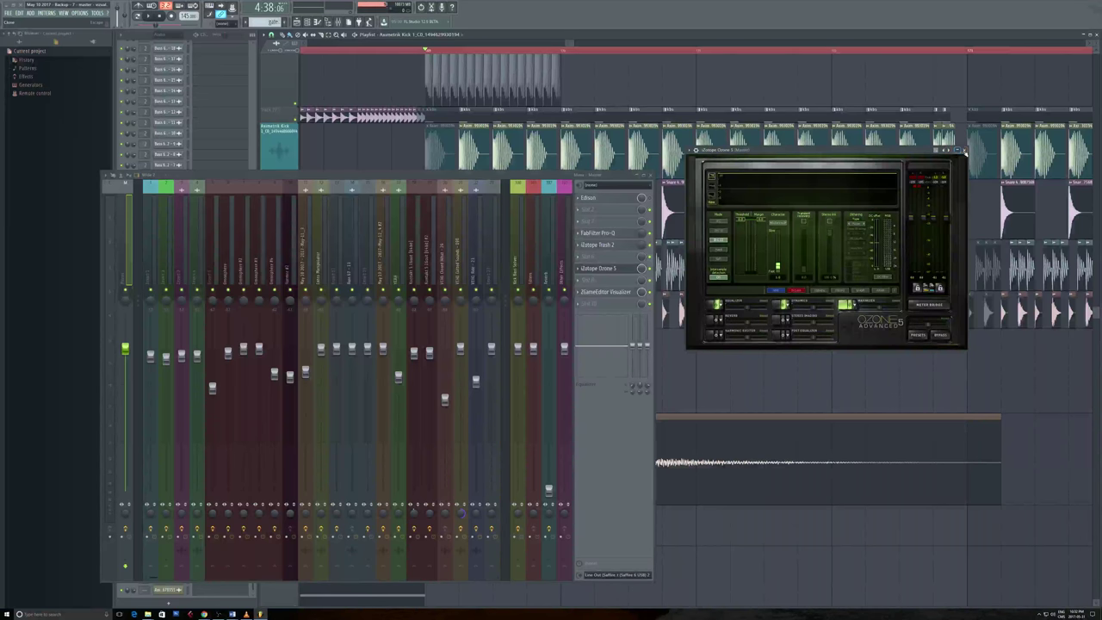
left_click(949, 152)
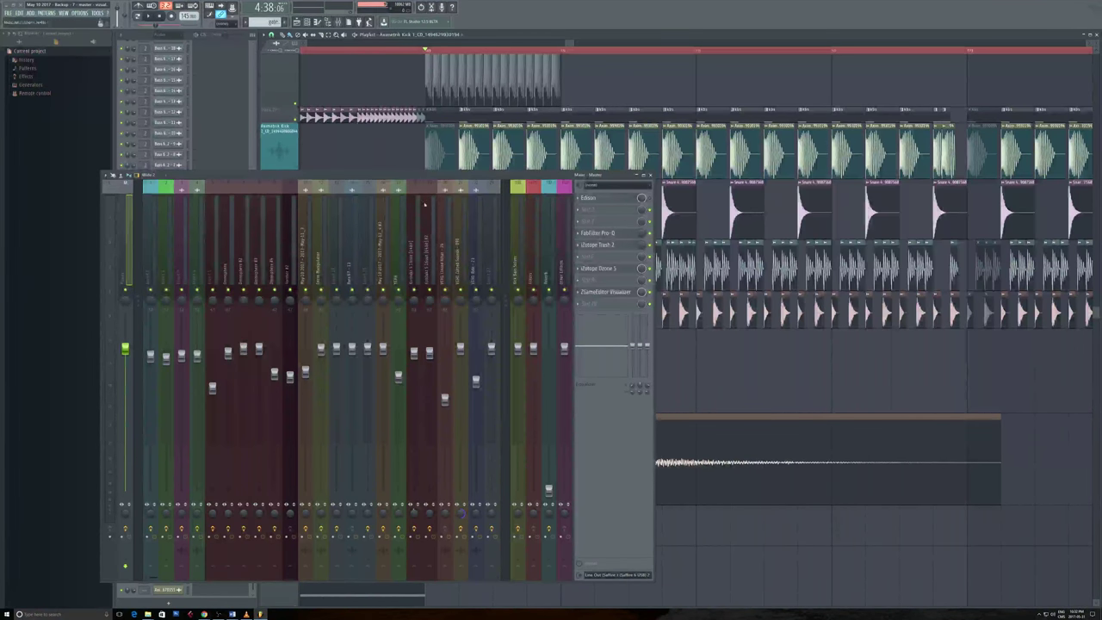
left_click(651, 174)
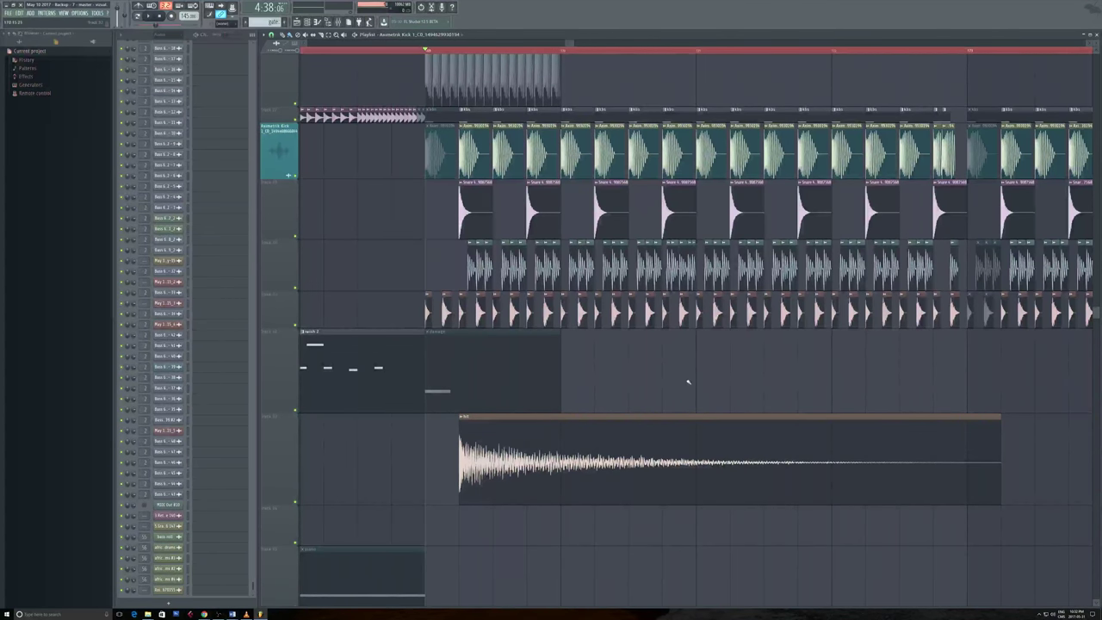
Step: Find the kick and bass fill in the middle of the drop and play the playlist from about 5:01
scroll(688, 382, "down", 6)
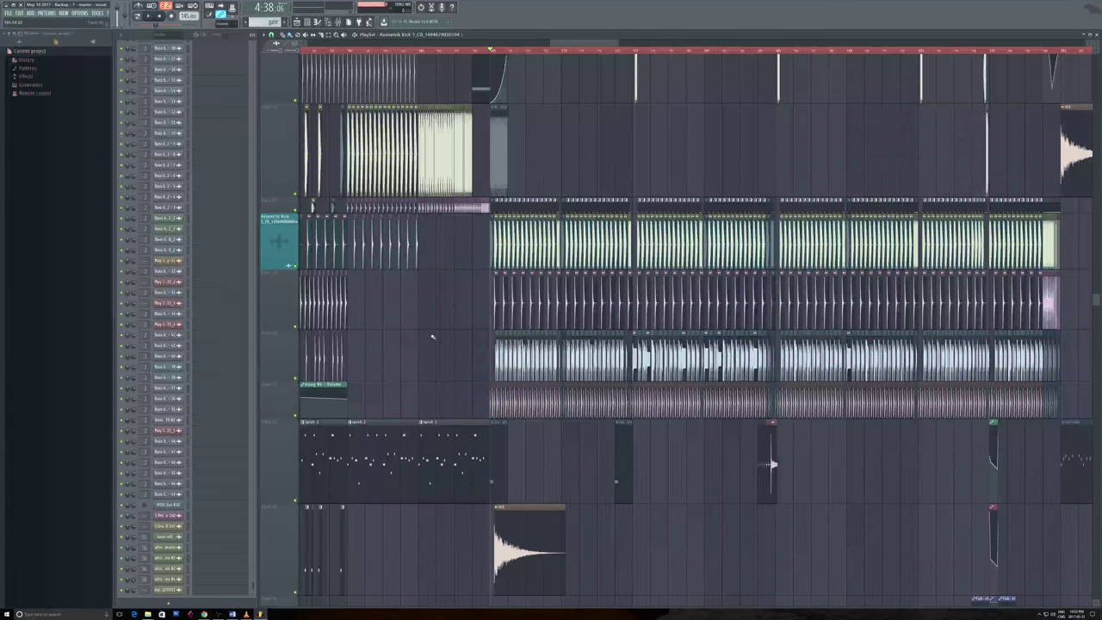
scroll(448, 345, "up", 2)
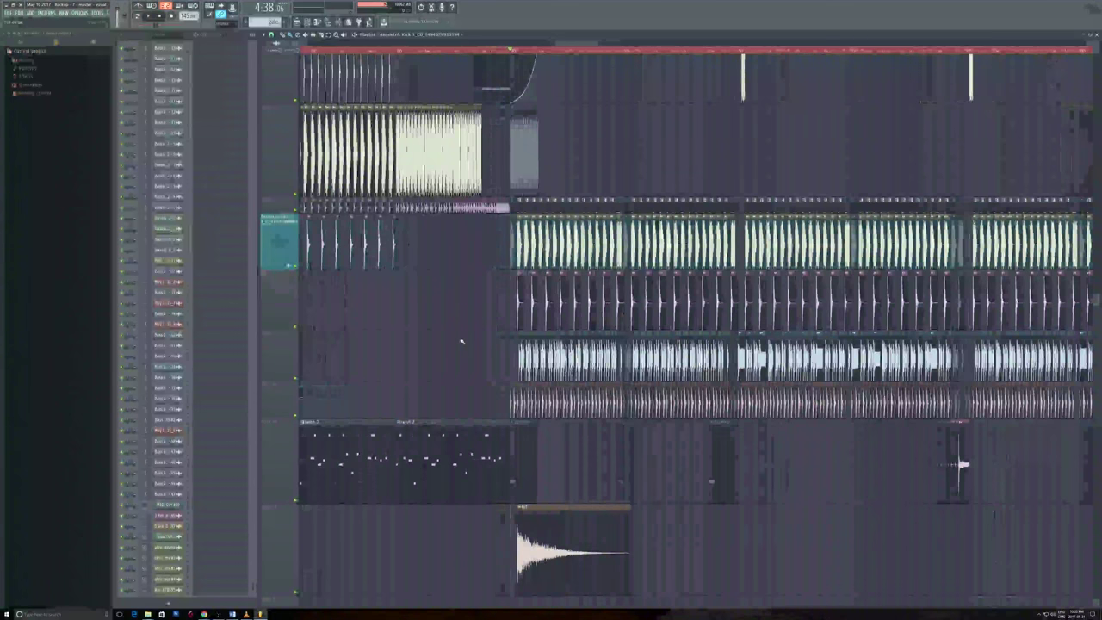
scroll(461, 341, "up", 3)
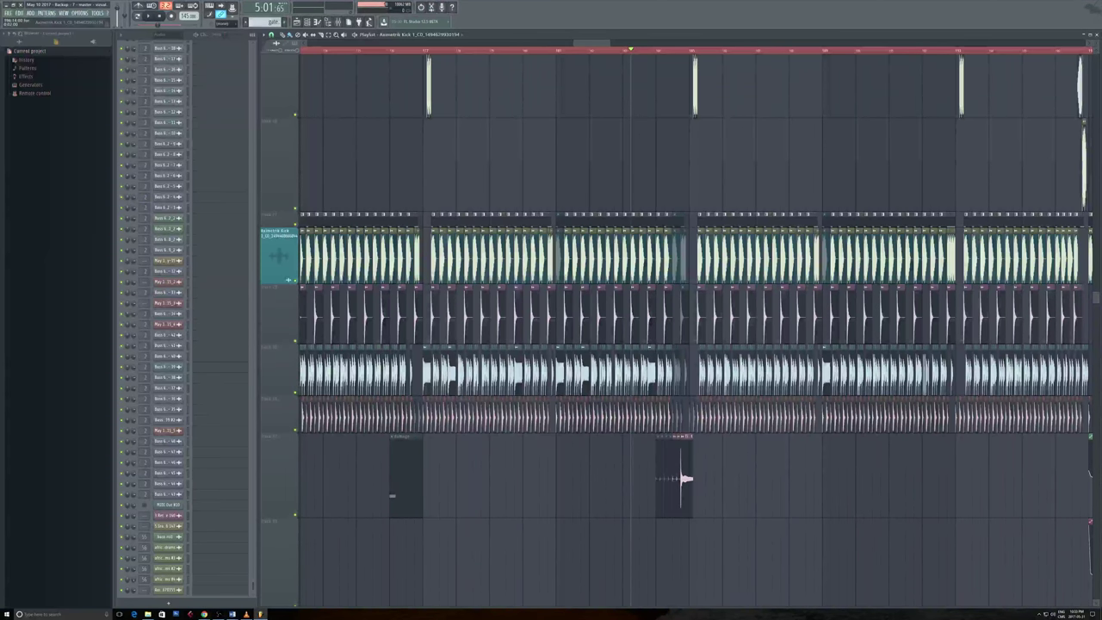
key("space")
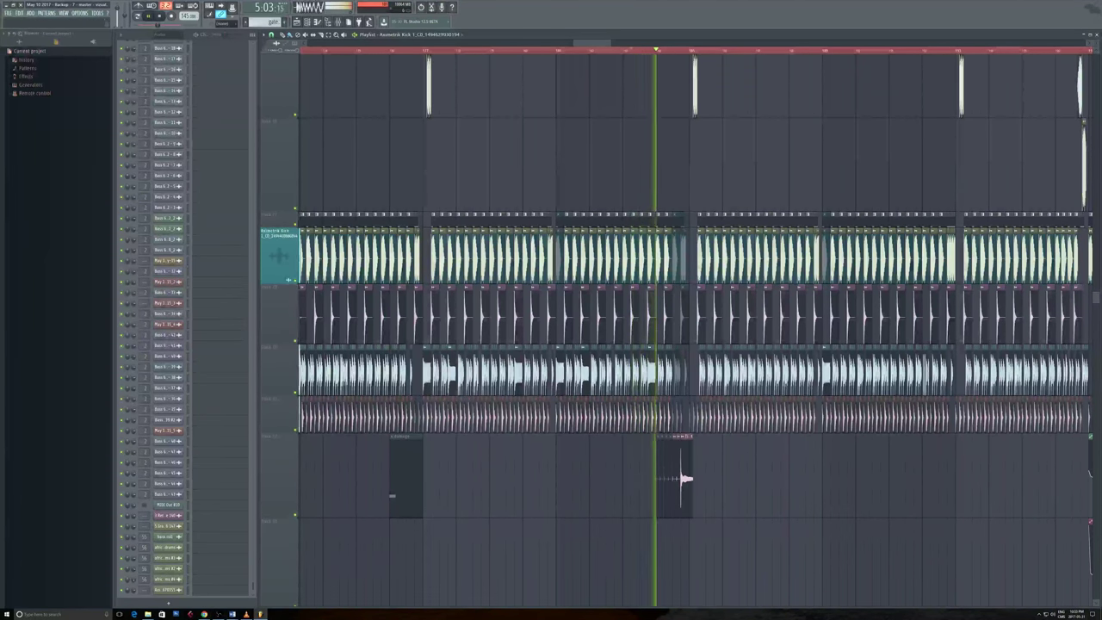